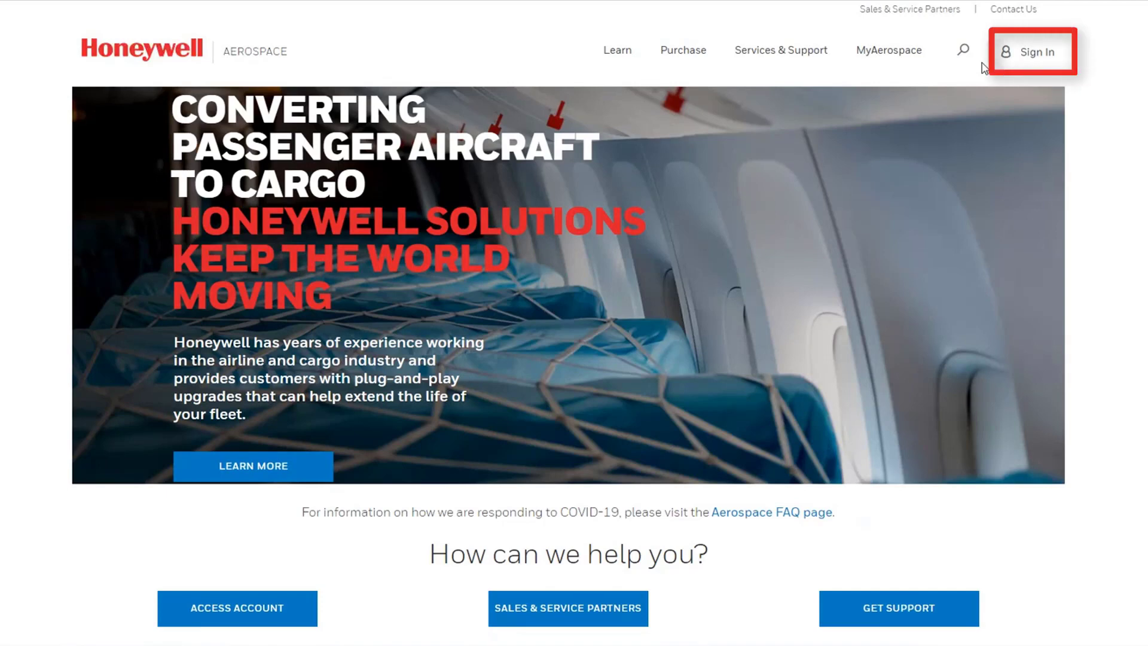
- Sign in to the MyAerospace account using the credentials already filled in
click(1032, 53)
click(969, 265)
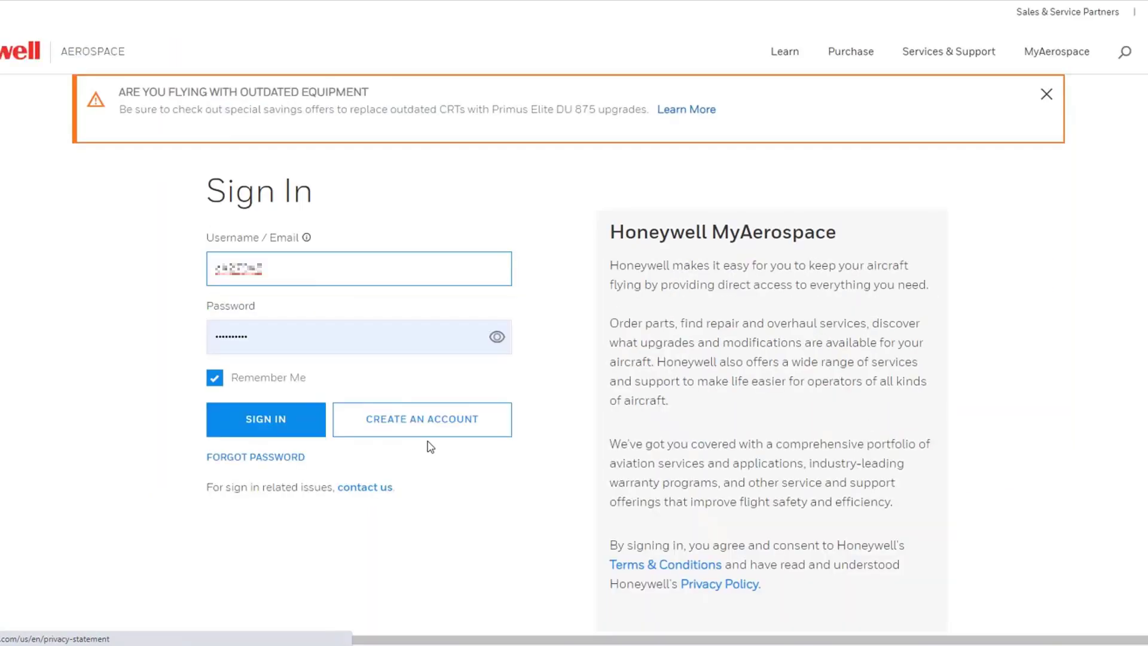
click(287, 485)
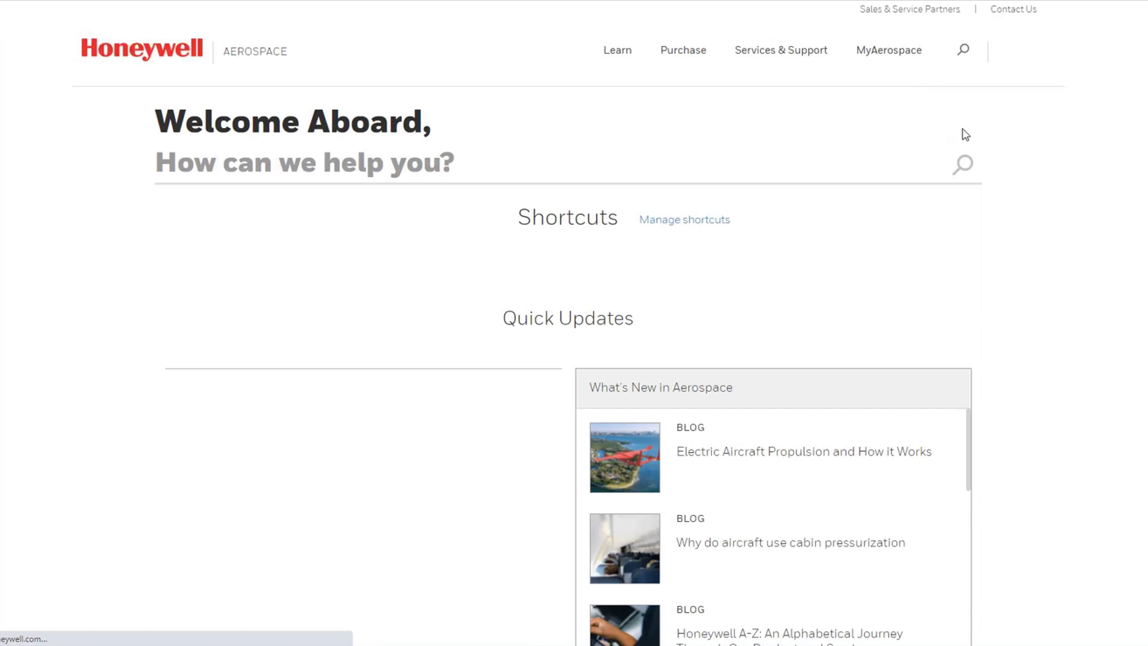
- Open the account management page and check the access status of Software & Data Services (ASDS) under My Applications
click(1040, 121)
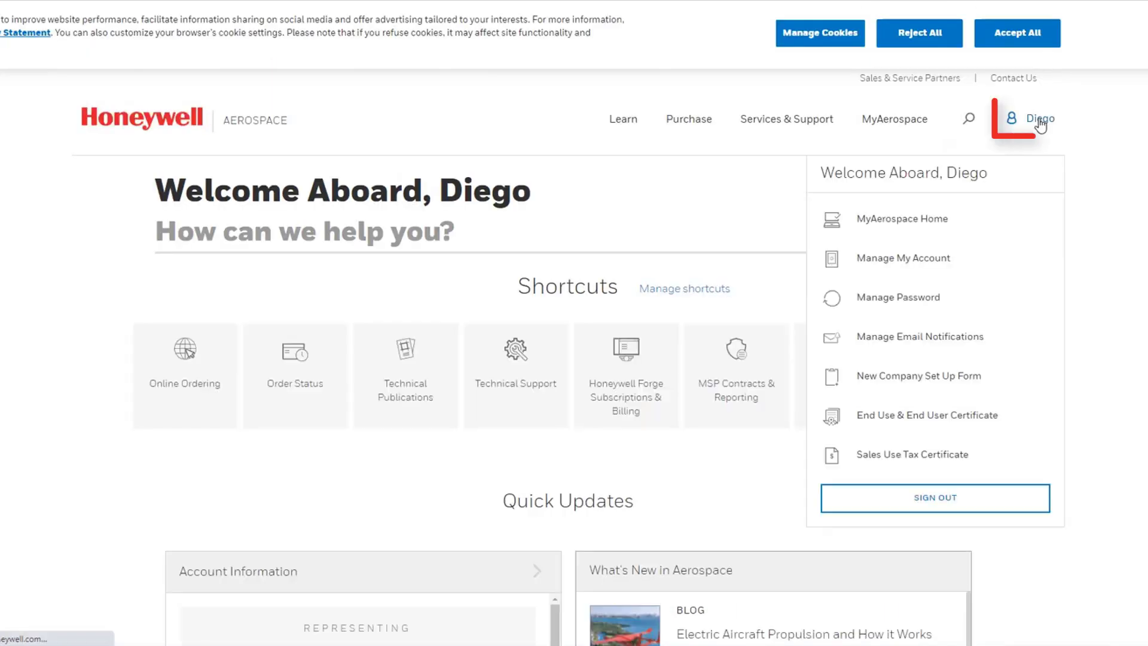
click(894, 259)
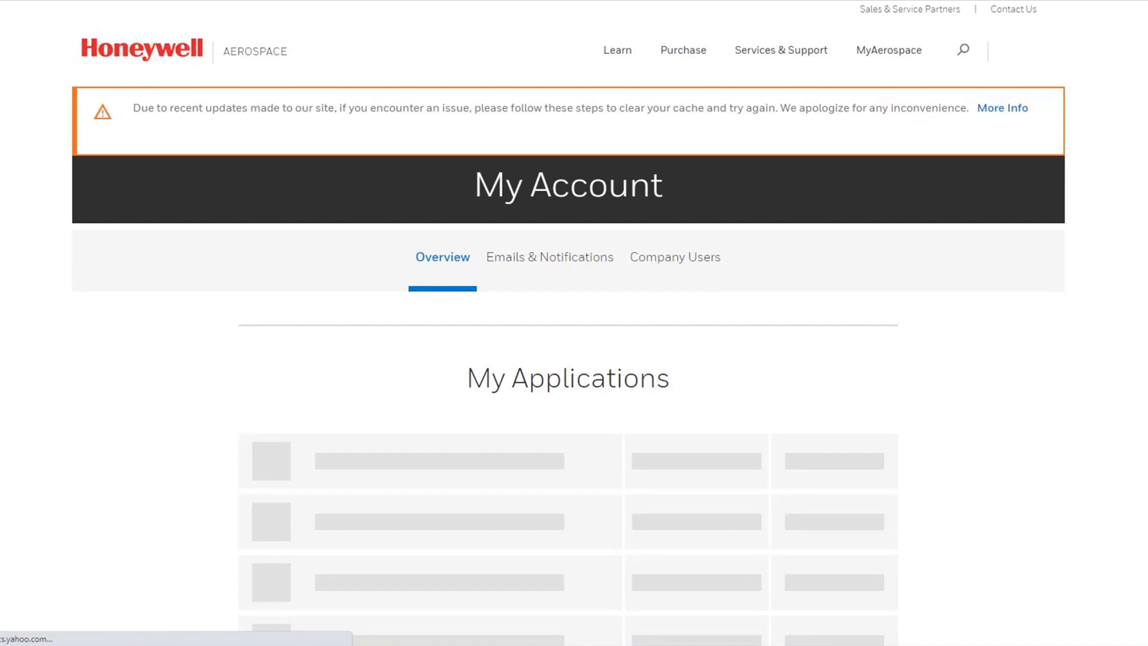
scroll(574, 323, down, 8)
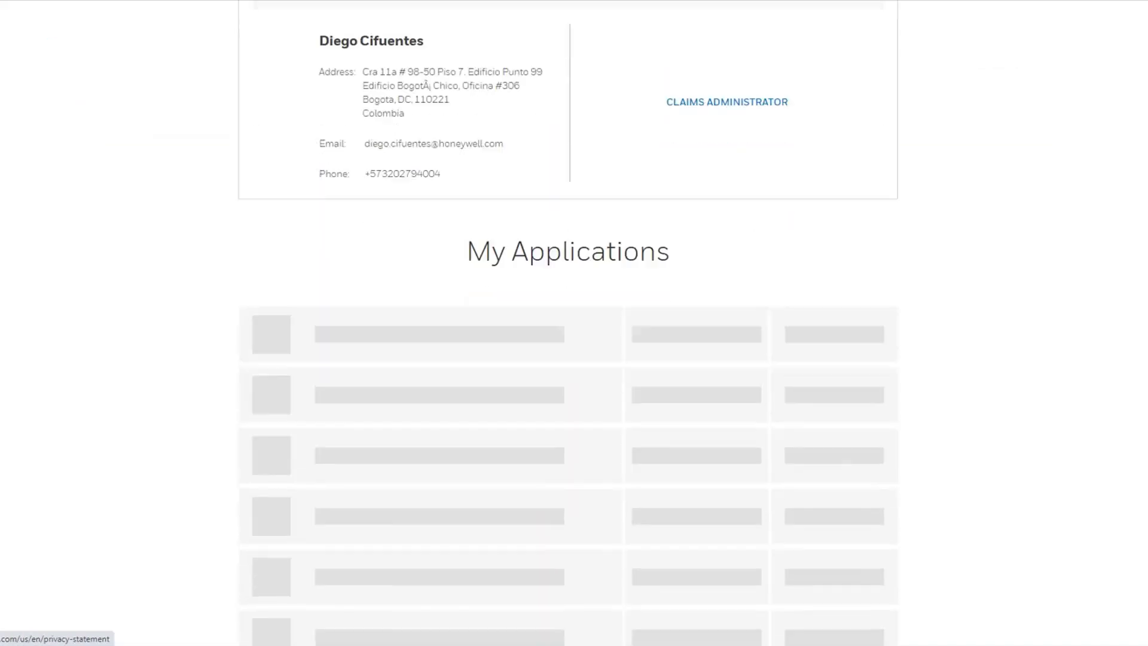
scroll(568, 322, down, 3)
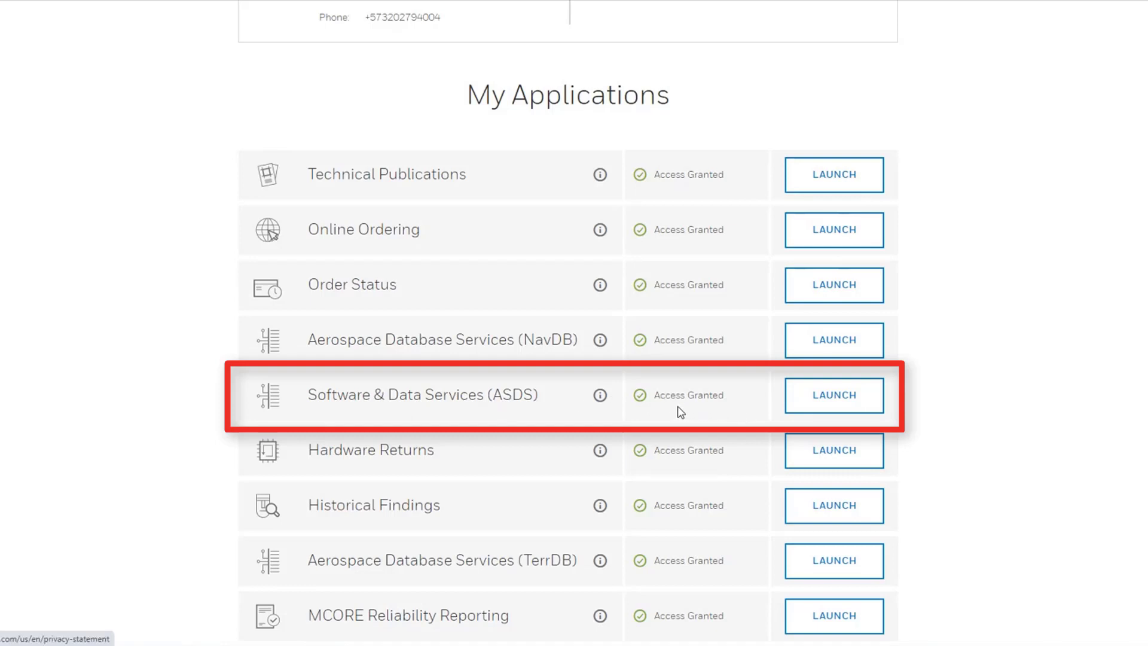
- Go to the Software & Database Services (ASDS, NavDB, TerrDB) page within the Software & Data services
scroll(909, 417, up, 4)
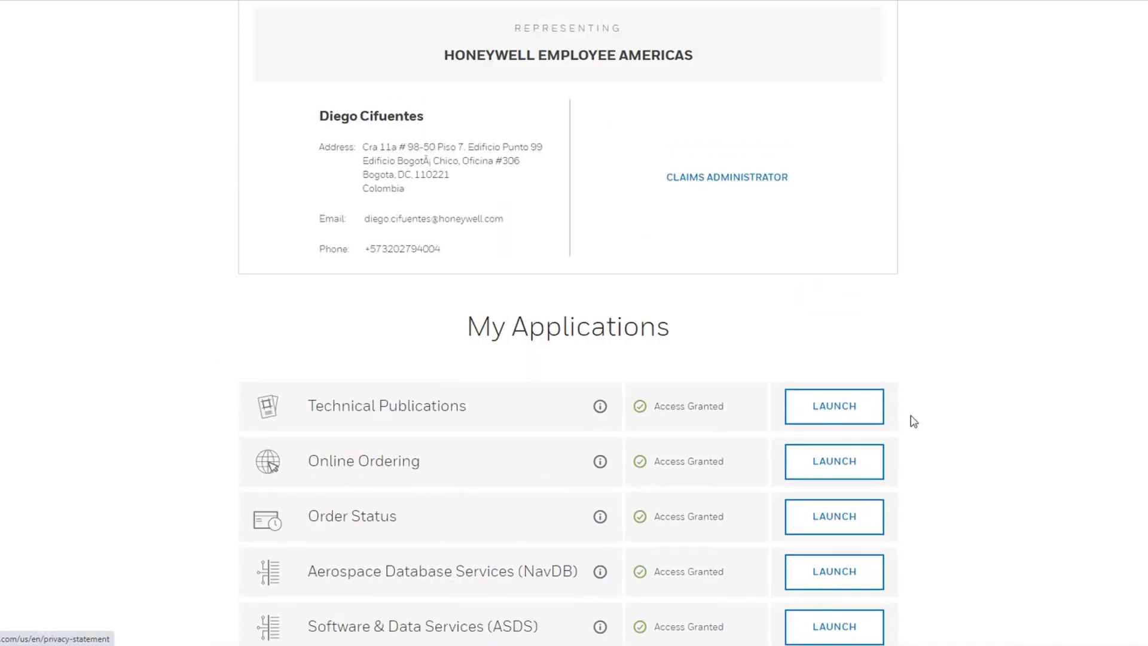
scroll(913, 421, up, 7)
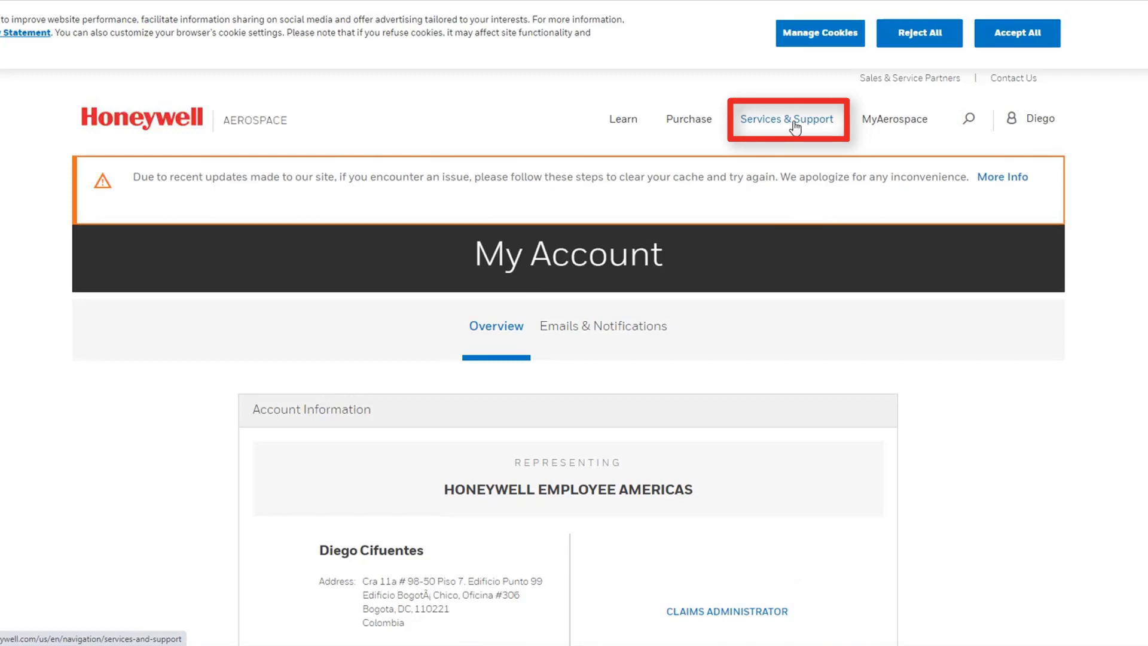
click(794, 127)
click(696, 201)
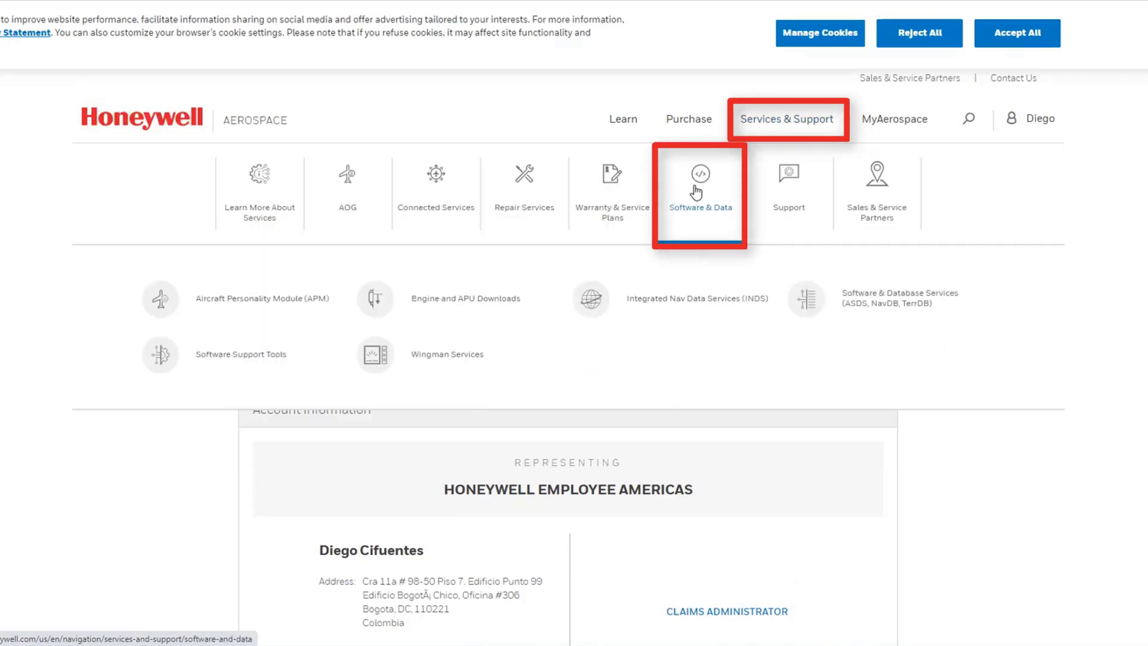
click(876, 309)
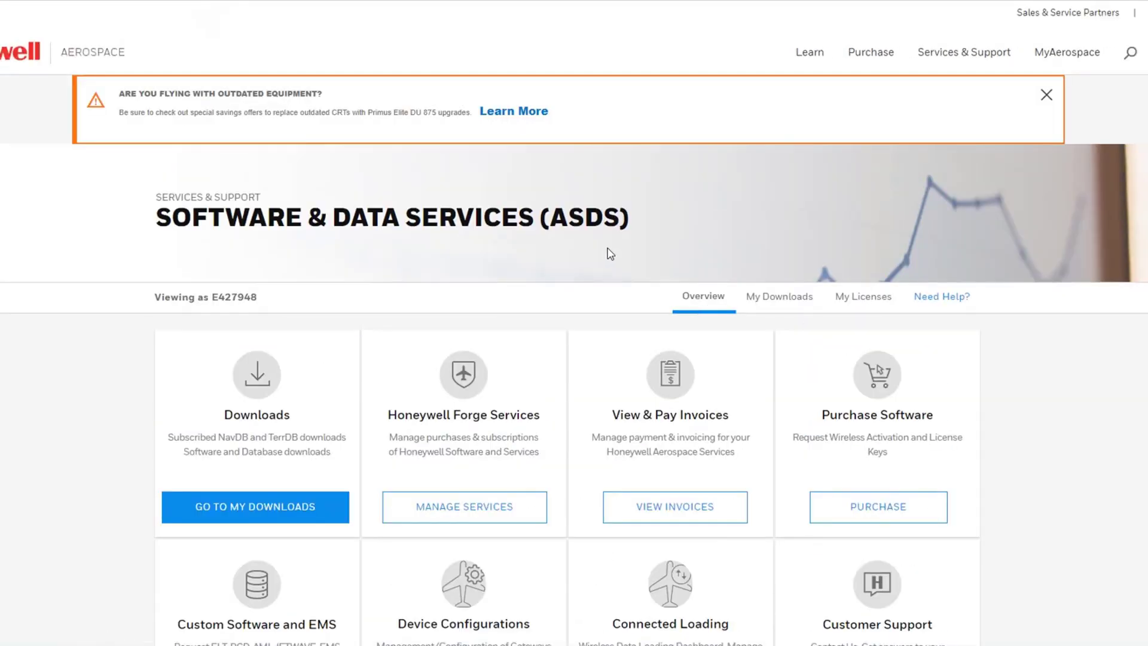
- Open the Emergency Locator Transmitter (ELT) request form from Custom Software and EMS and start a new coding instruction
scroll(610, 253, down, 3)
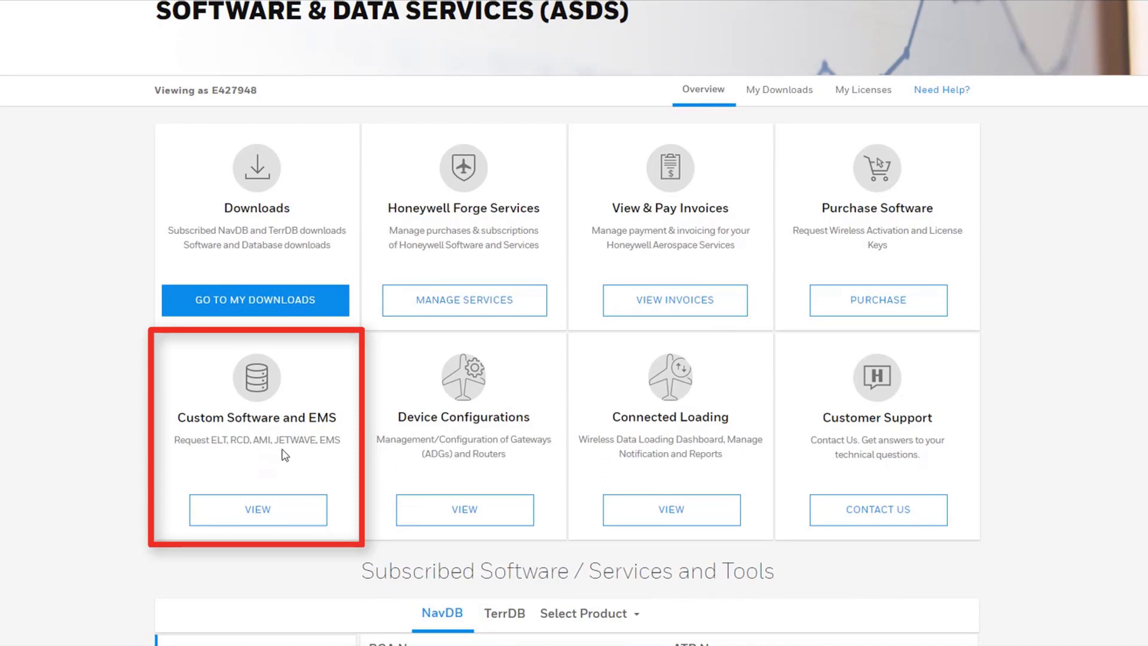
click(278, 512)
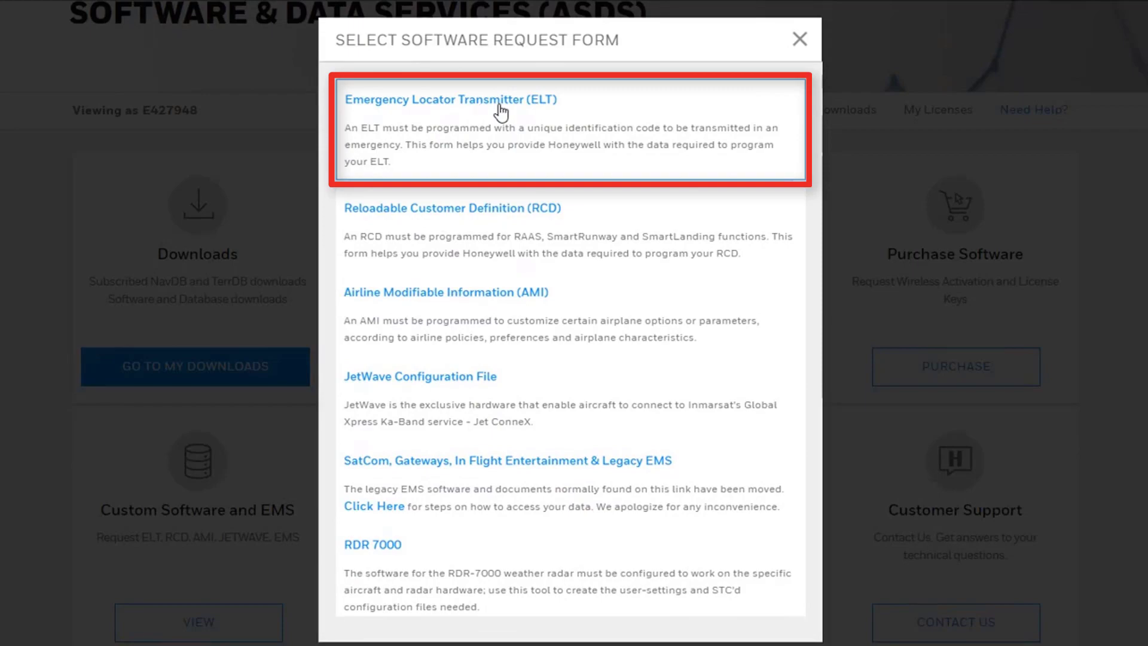
click(501, 111)
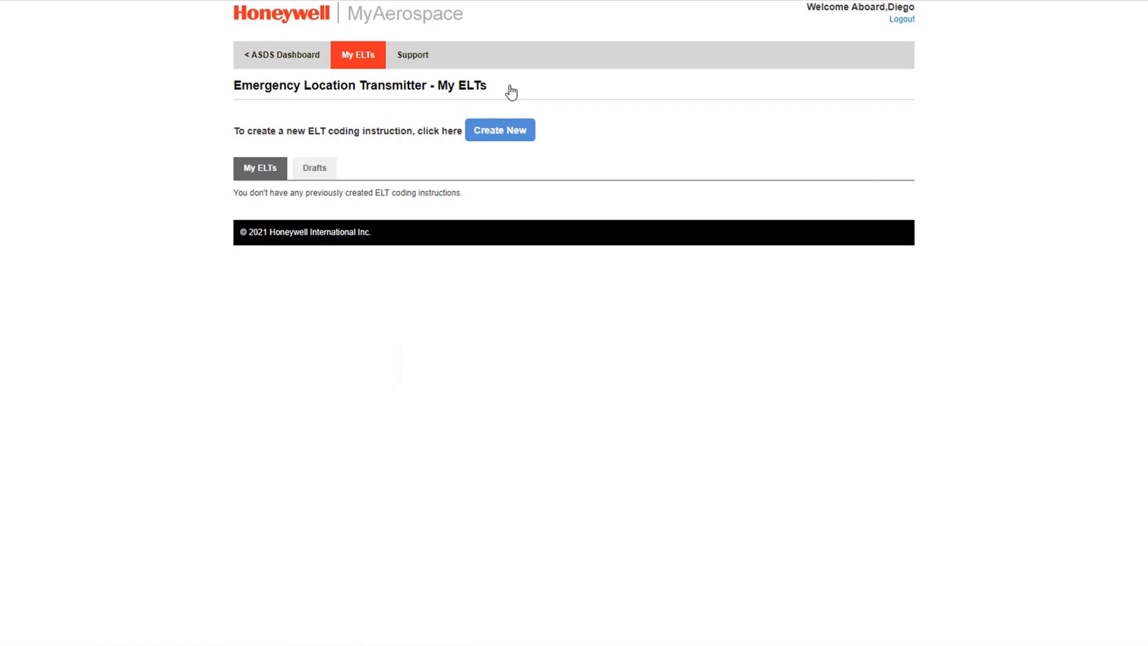
click(507, 133)
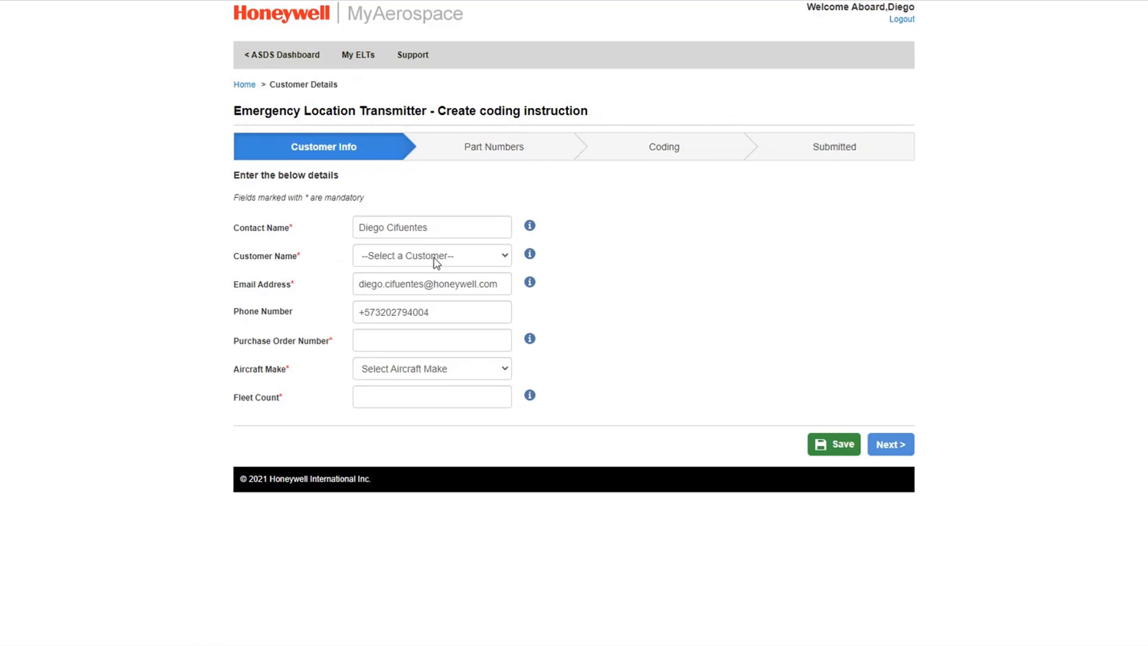
- Set the customer name to Other and enter Airline as the custom customer name
click(505, 257)
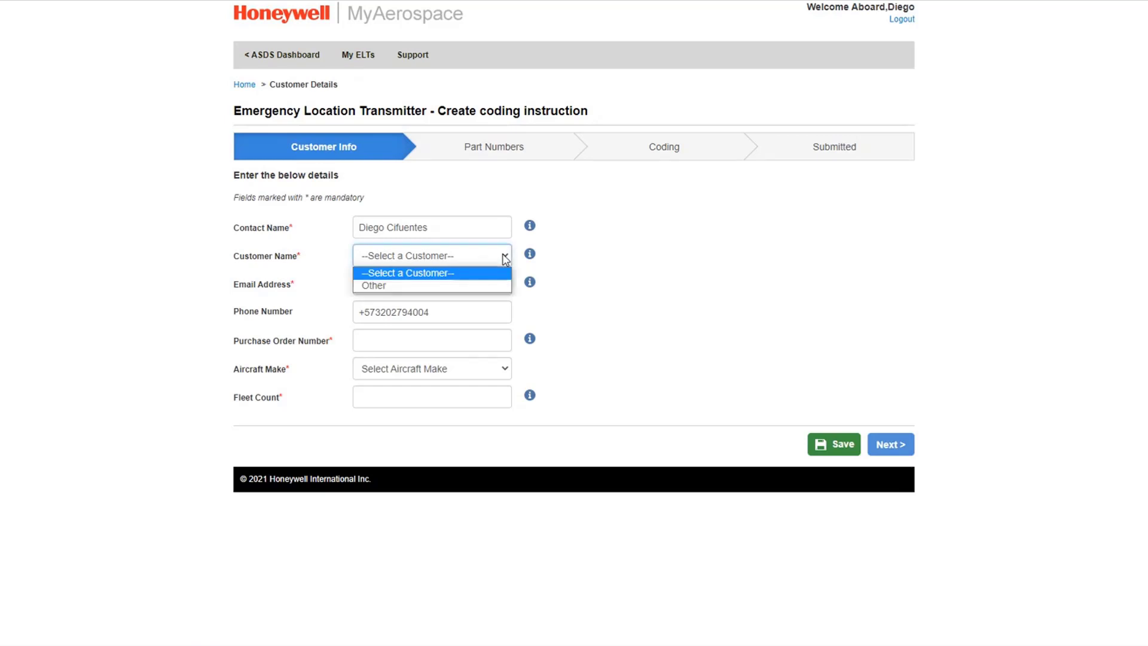
click(393, 287)
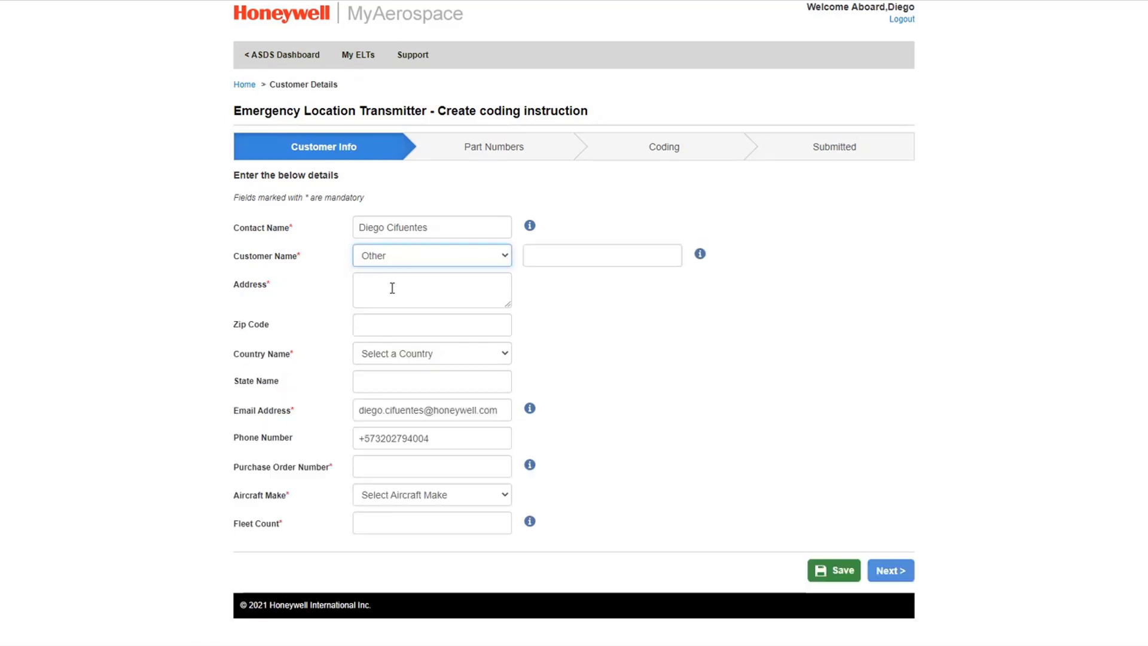
click(562, 256)
click(544, 286)
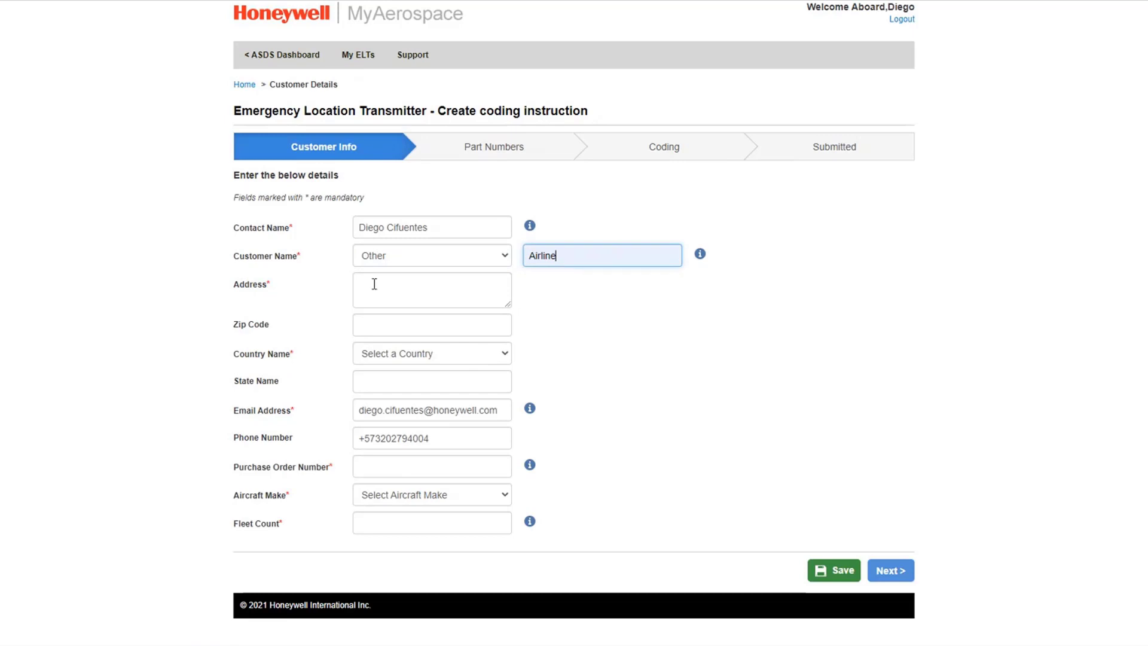
- Fill in the customer's address and zip code, and select Argentina as the country
click(379, 284)
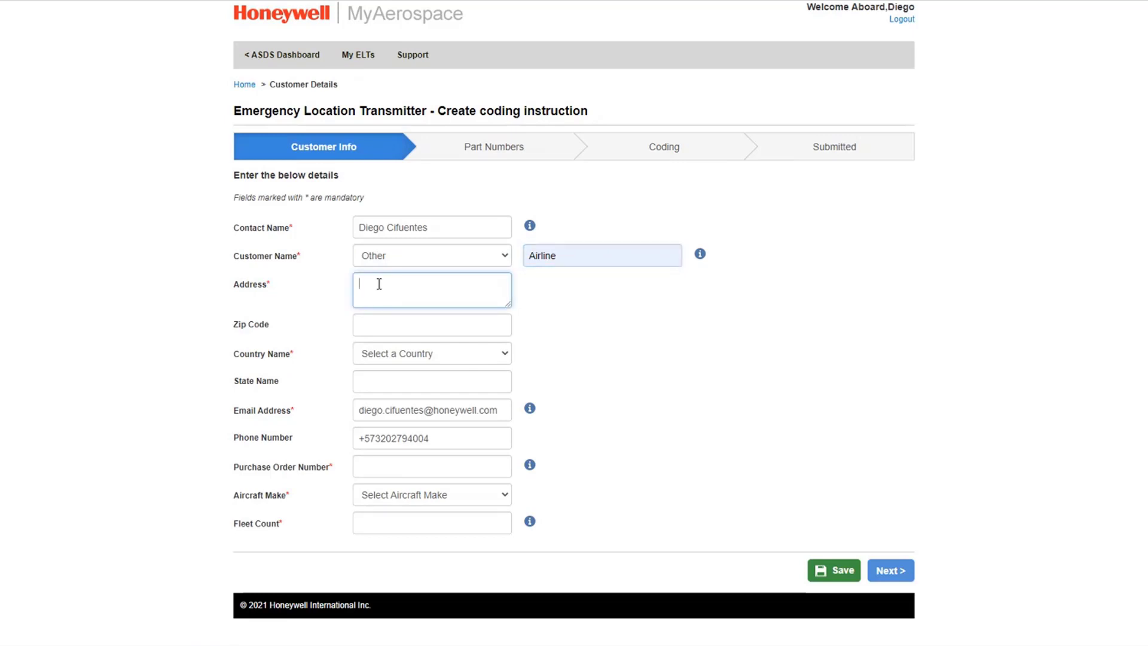
text(qweer 123)
click(423, 323)
text(1)
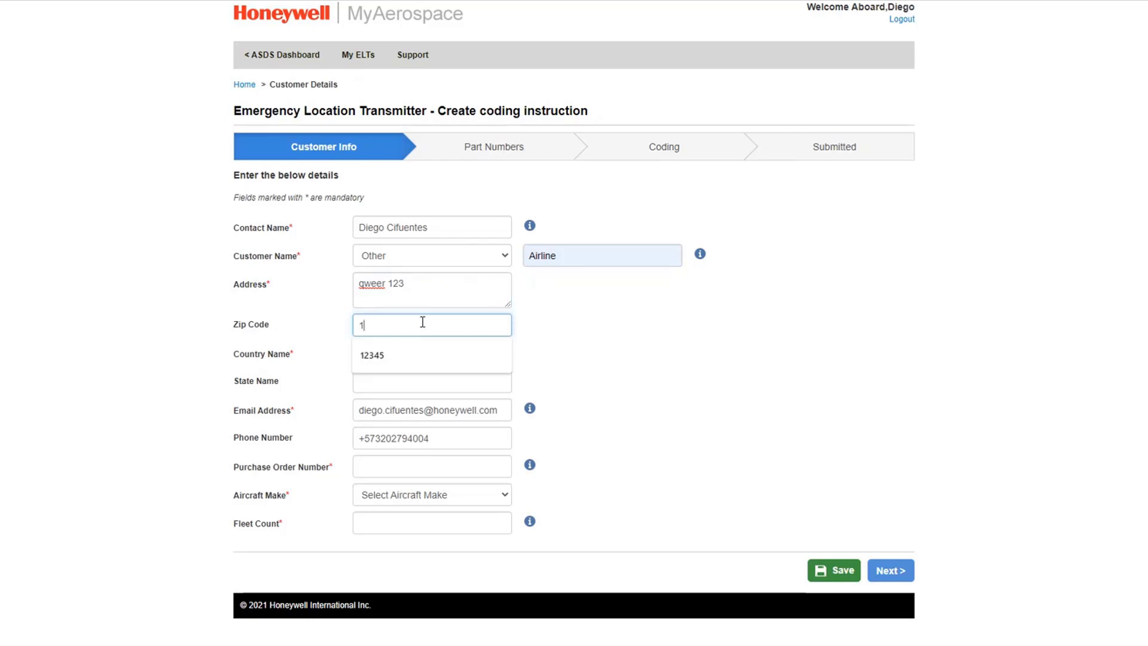
text(2345)
click(508, 357)
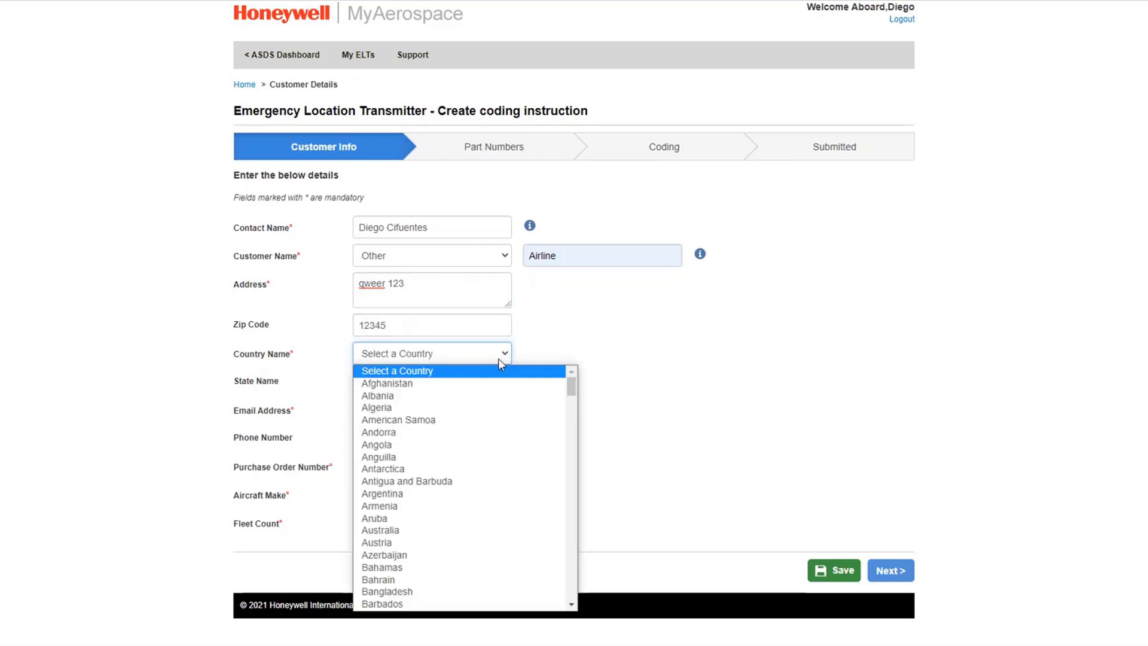
click(397, 493)
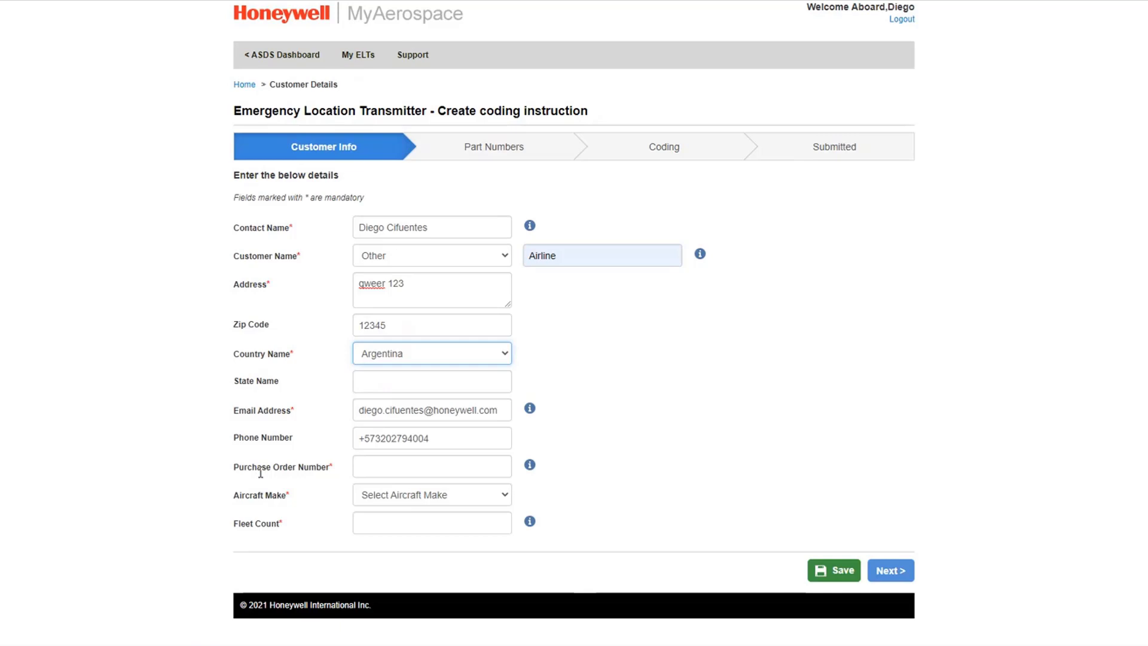
- Enter the purchase order number, set the aircraft make to Airbus and the fleet count to 2
click(385, 465)
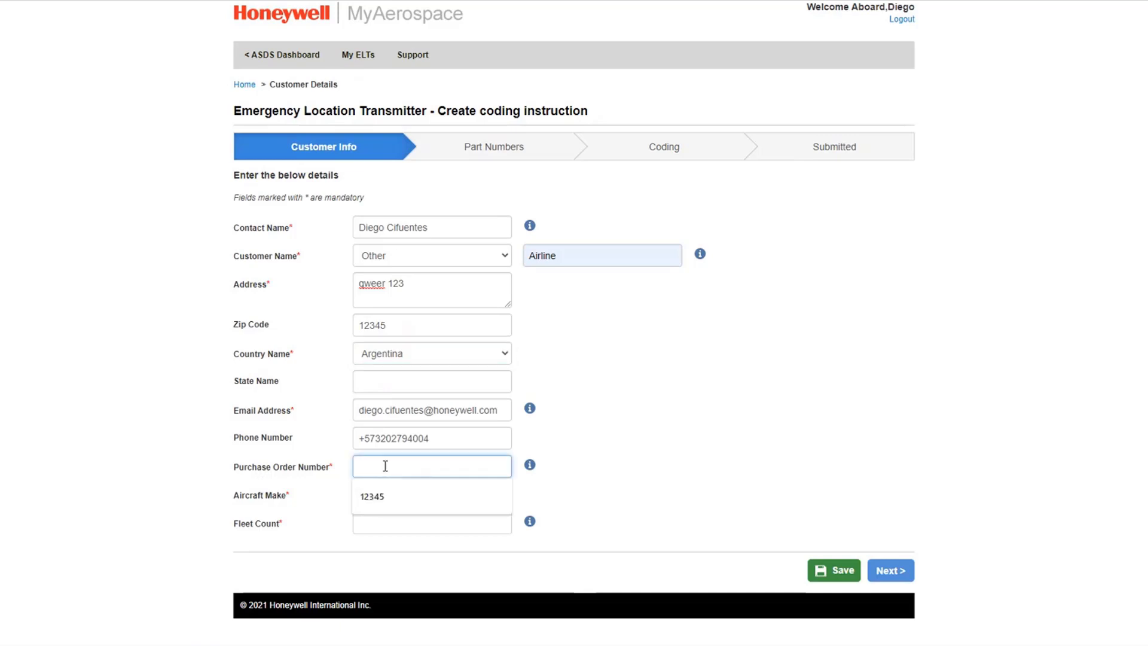
click(378, 504)
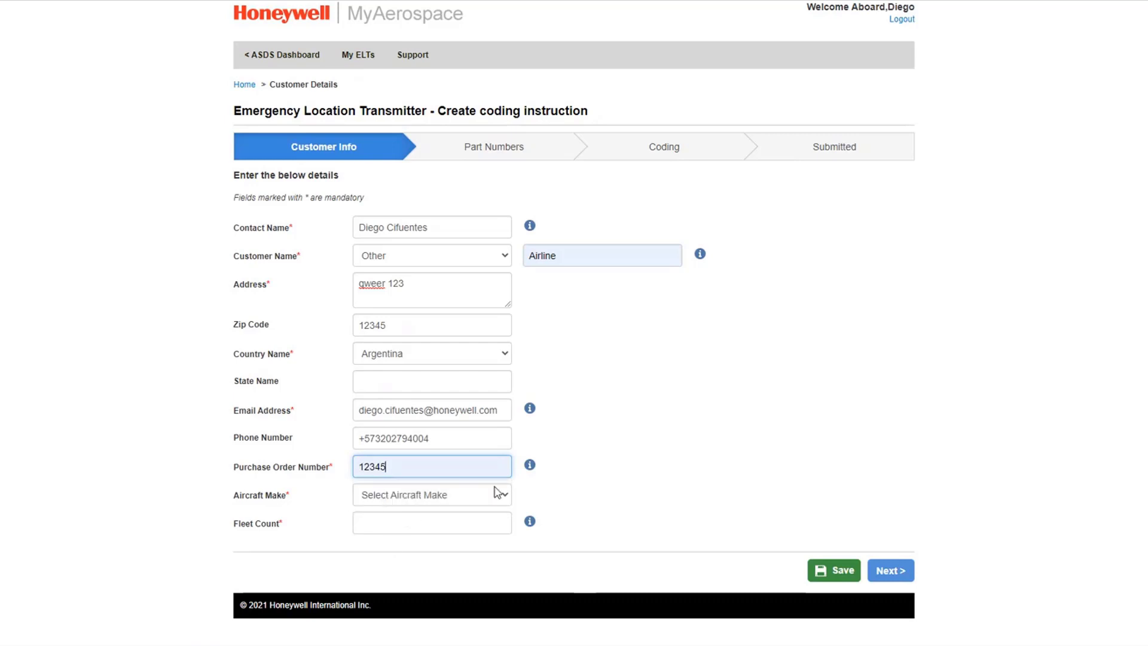
click(508, 498)
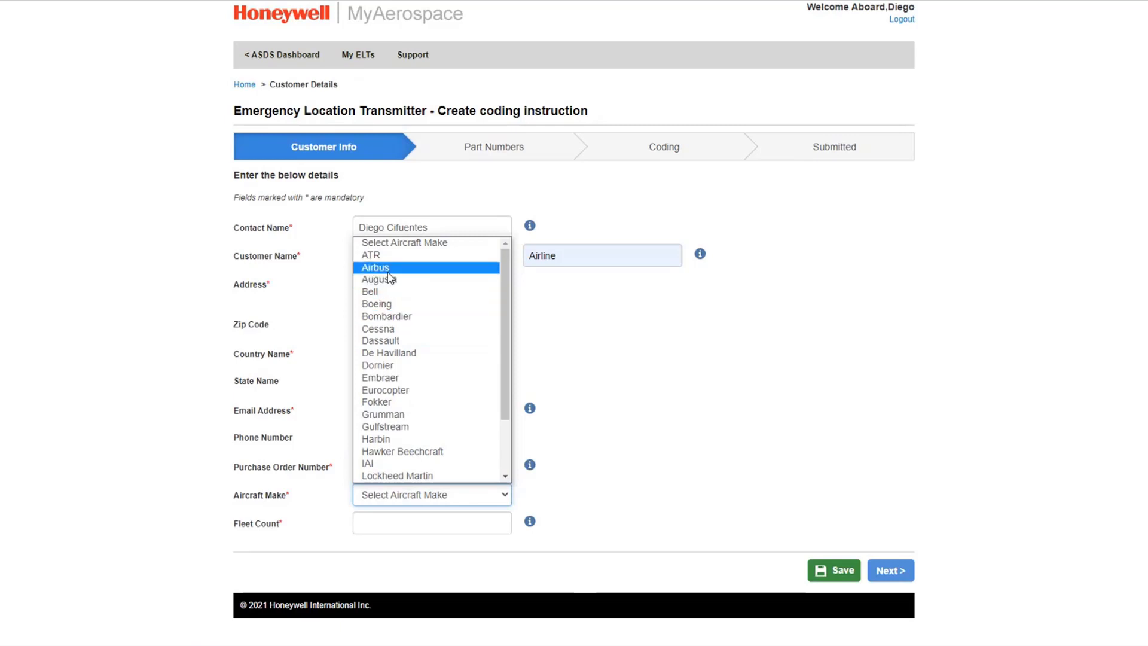
click(384, 267)
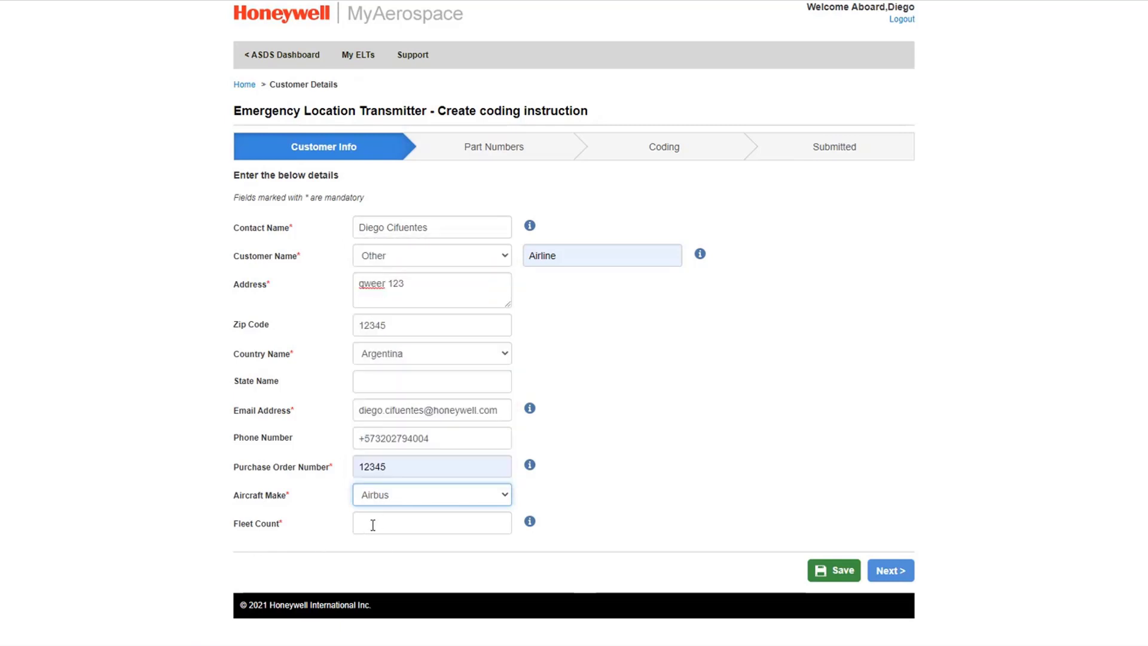
click(377, 523)
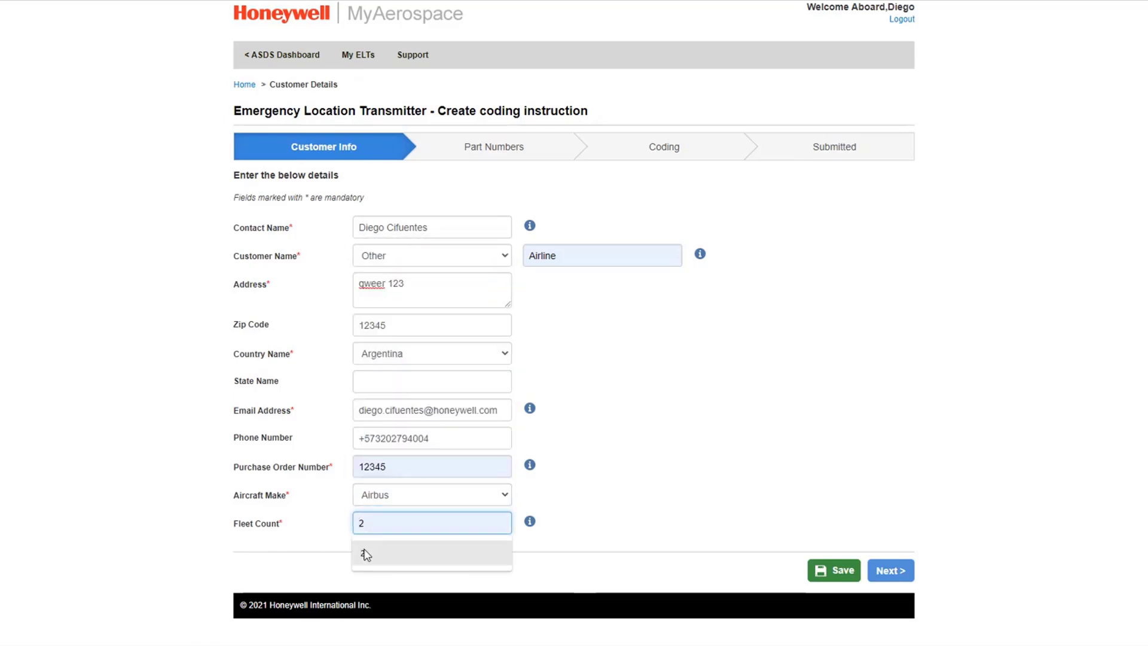
click(368, 552)
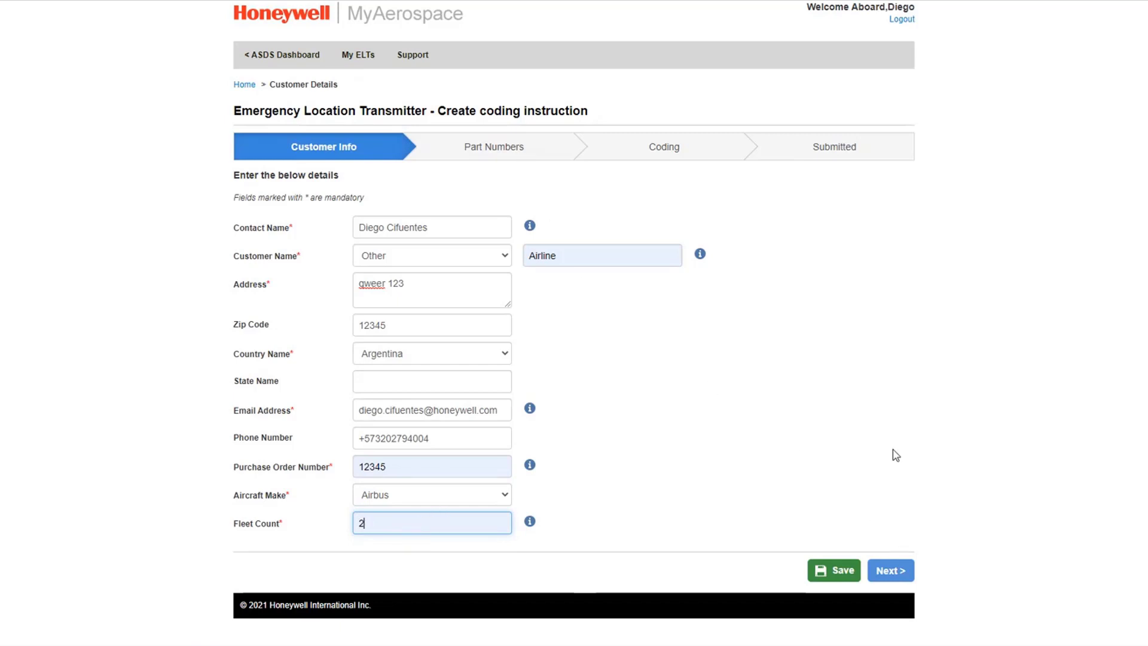
- Save the customer information as a draft and reopen the most recent ELT draft for editing
click(841, 570)
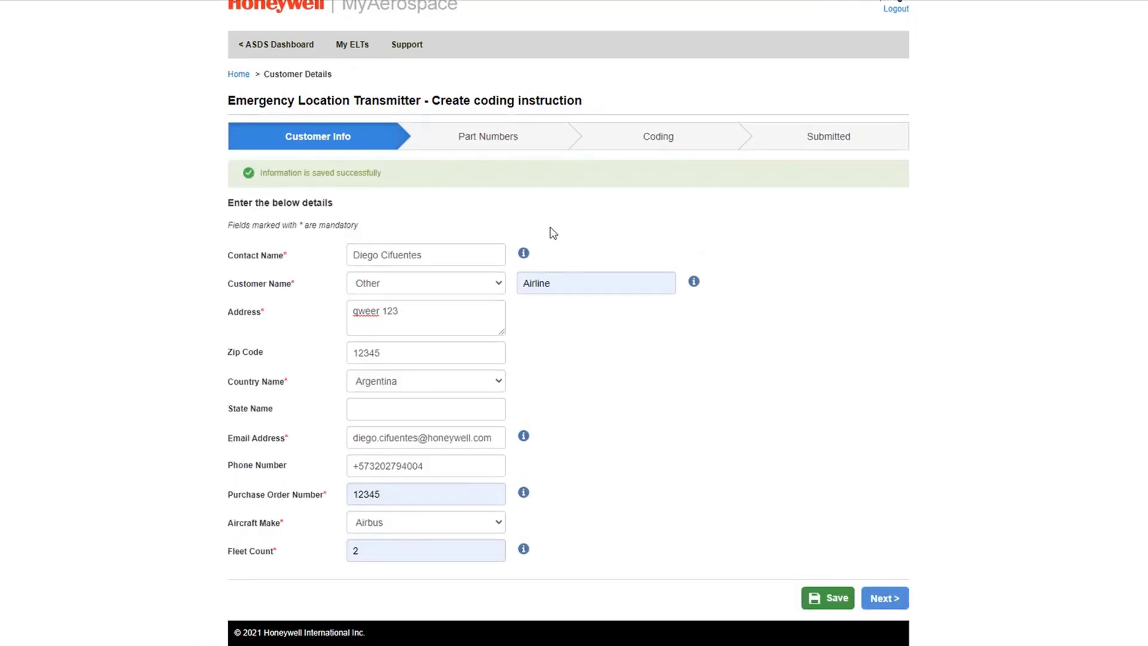
scroll(422, 129, up, 1)
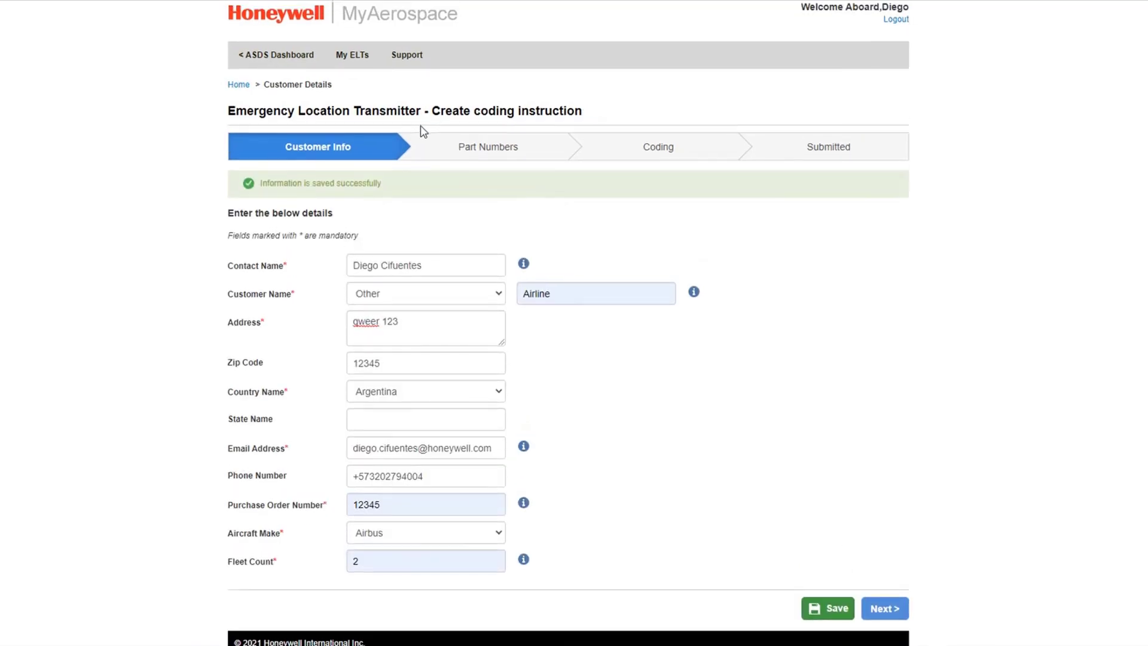
click(359, 61)
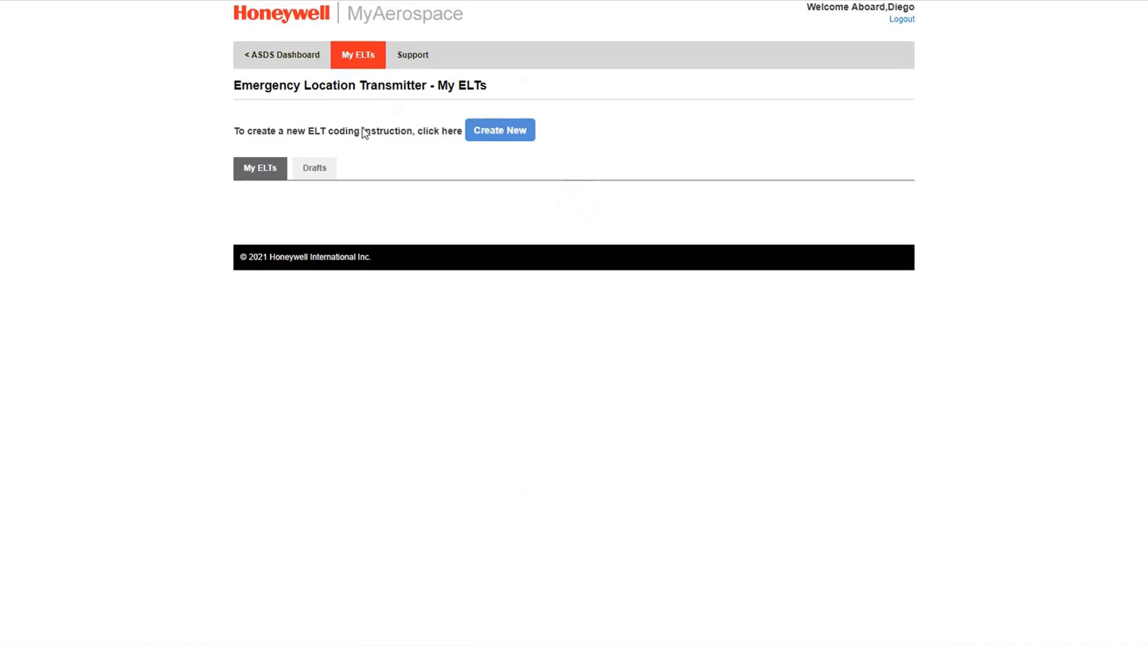
click(325, 172)
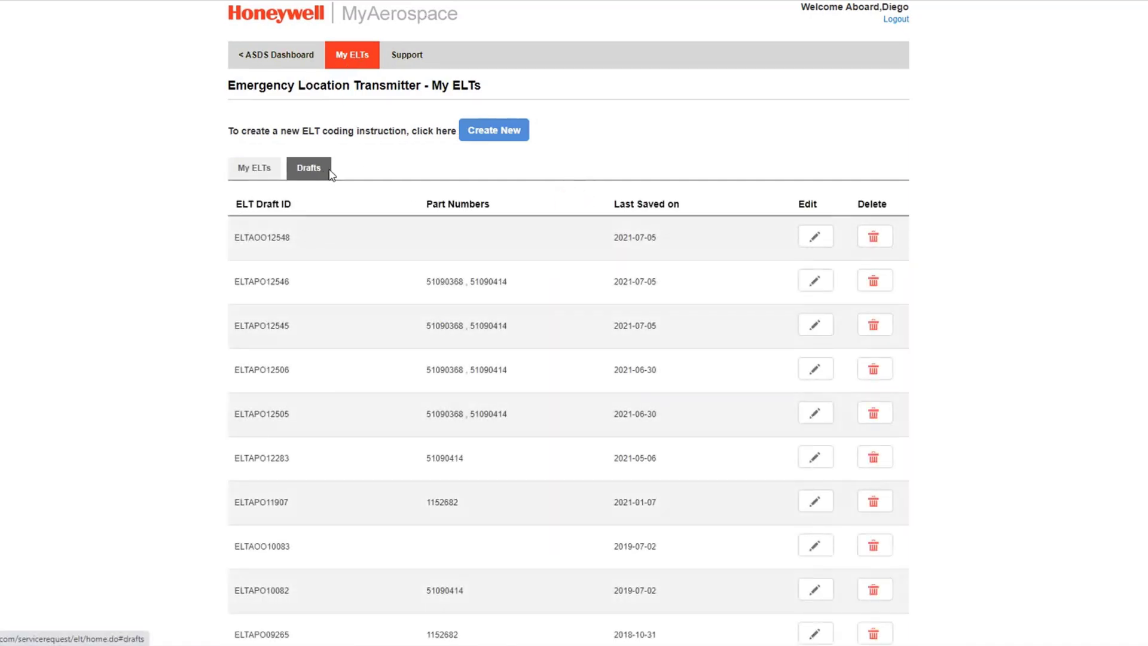
click(816, 242)
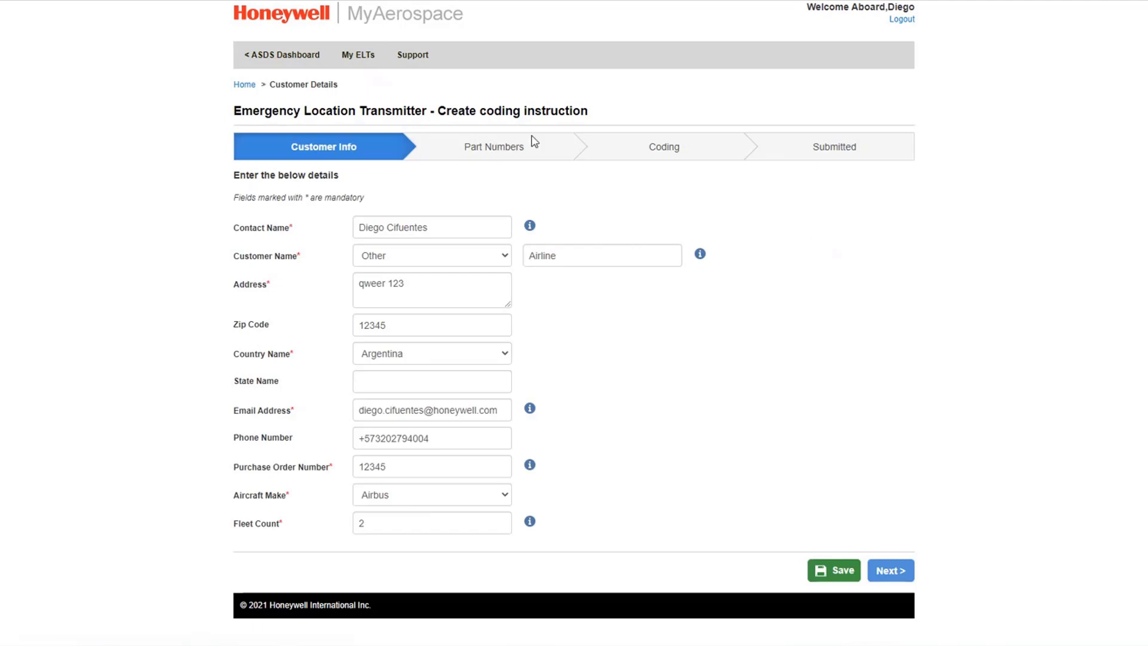
- Proceed to the part numbers, select 51090368 for a Production Order (OE), and download its coding reference sheets
click(891, 571)
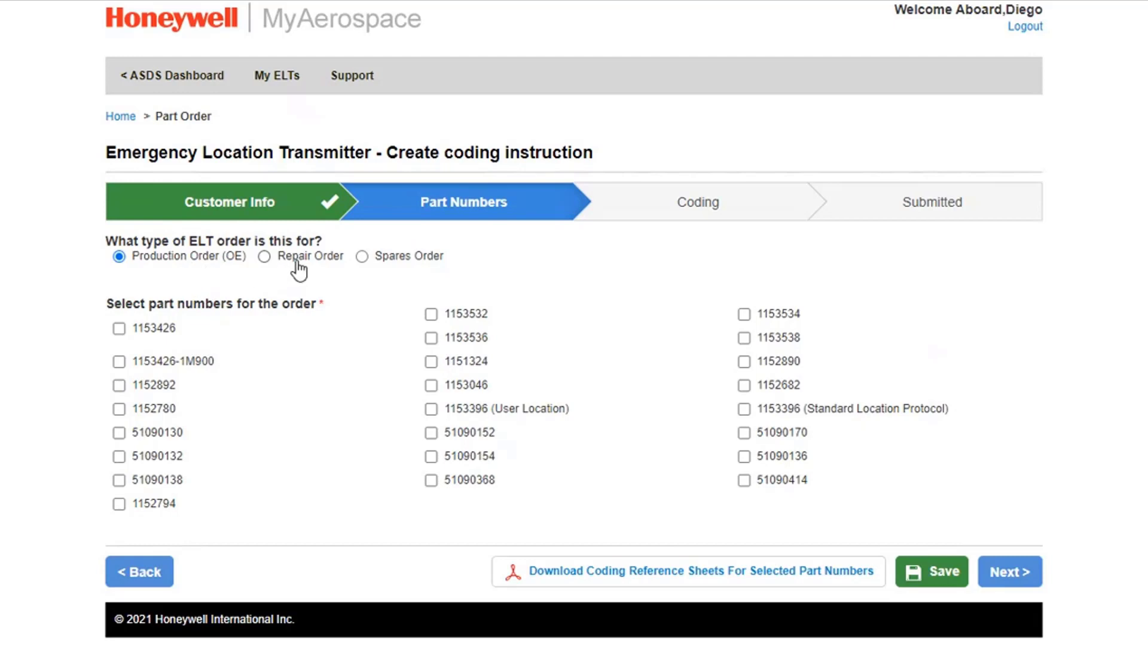
click(415, 265)
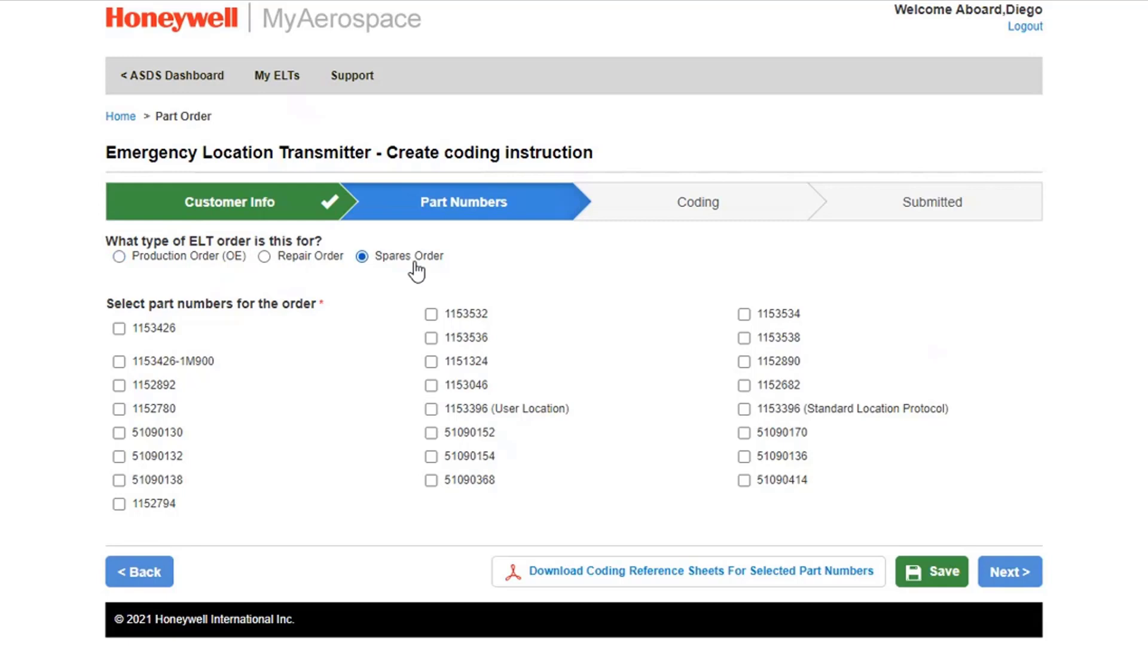
click(128, 262)
click(431, 481)
click(732, 573)
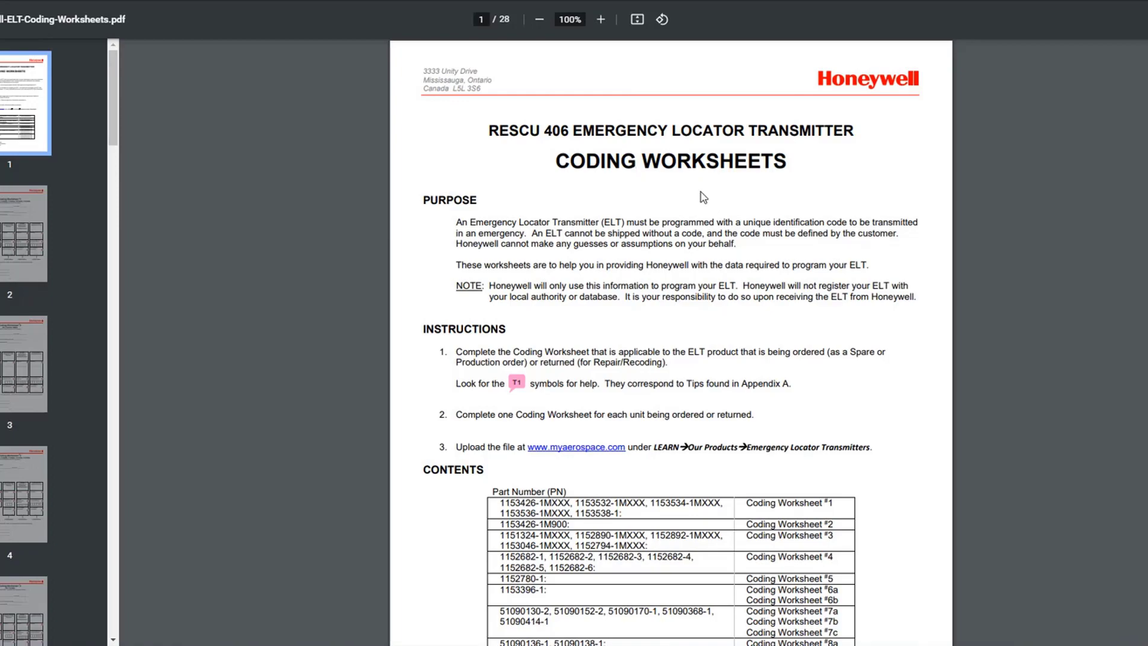
- Look through the ELT coding worksheets PDF, from the instructions and contents table past the individual worksheets to Appendix A
scroll(673, 233, down, 5)
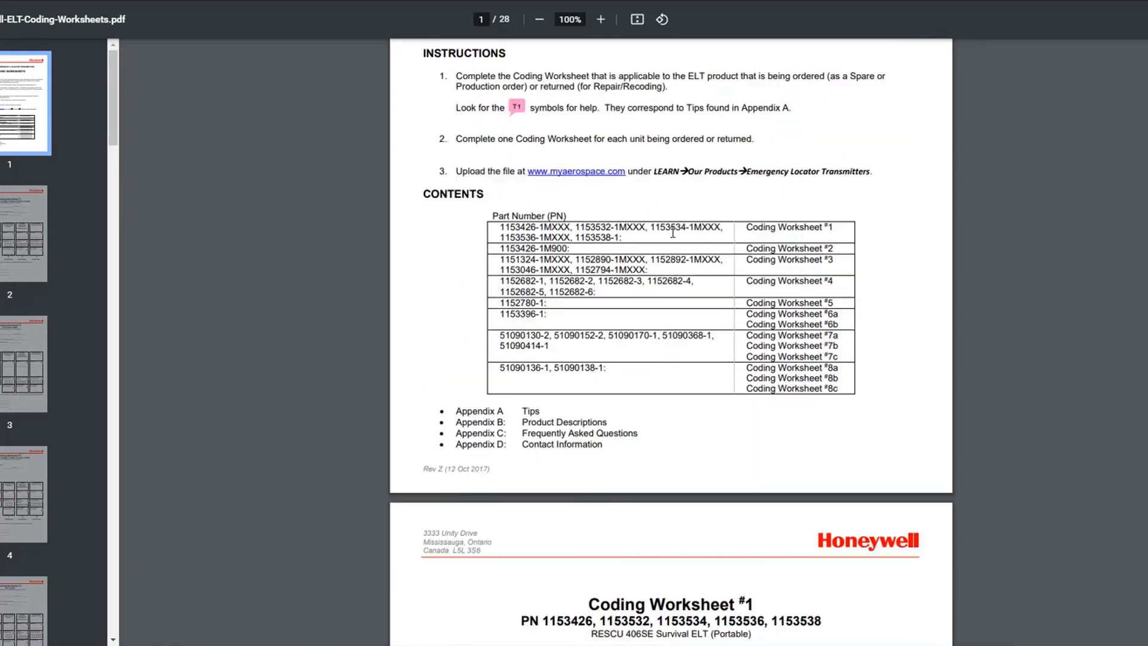
scroll(673, 233, down, 8)
scroll(672, 233, up, 7)
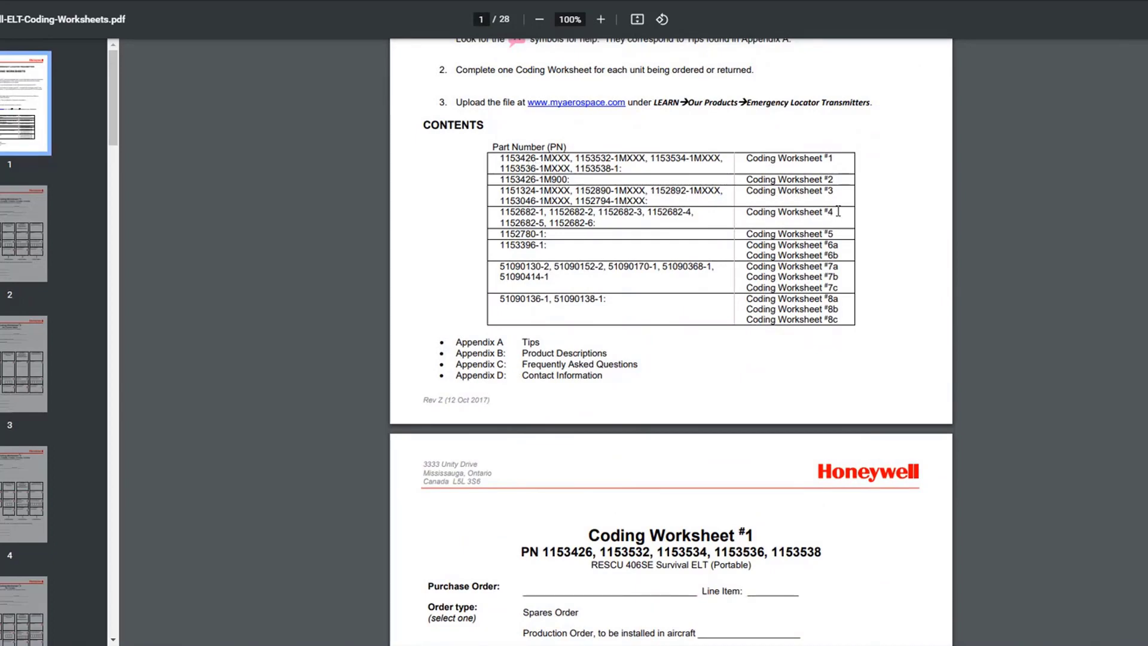
scroll(605, 242, down, 7)
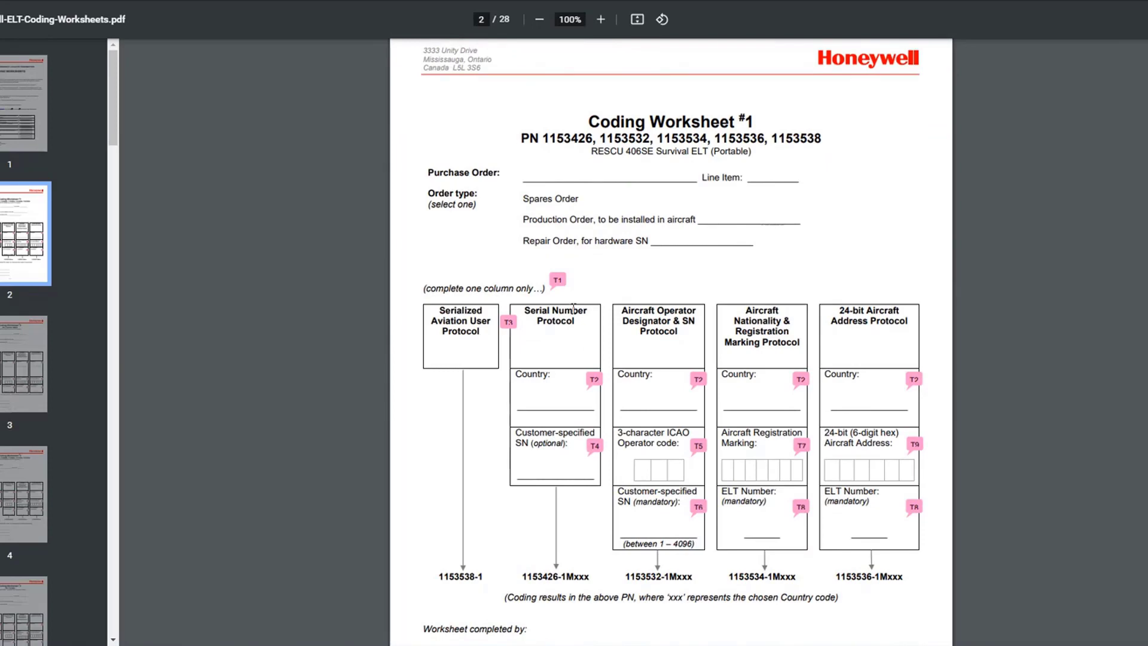
scroll(573, 307, down, 10)
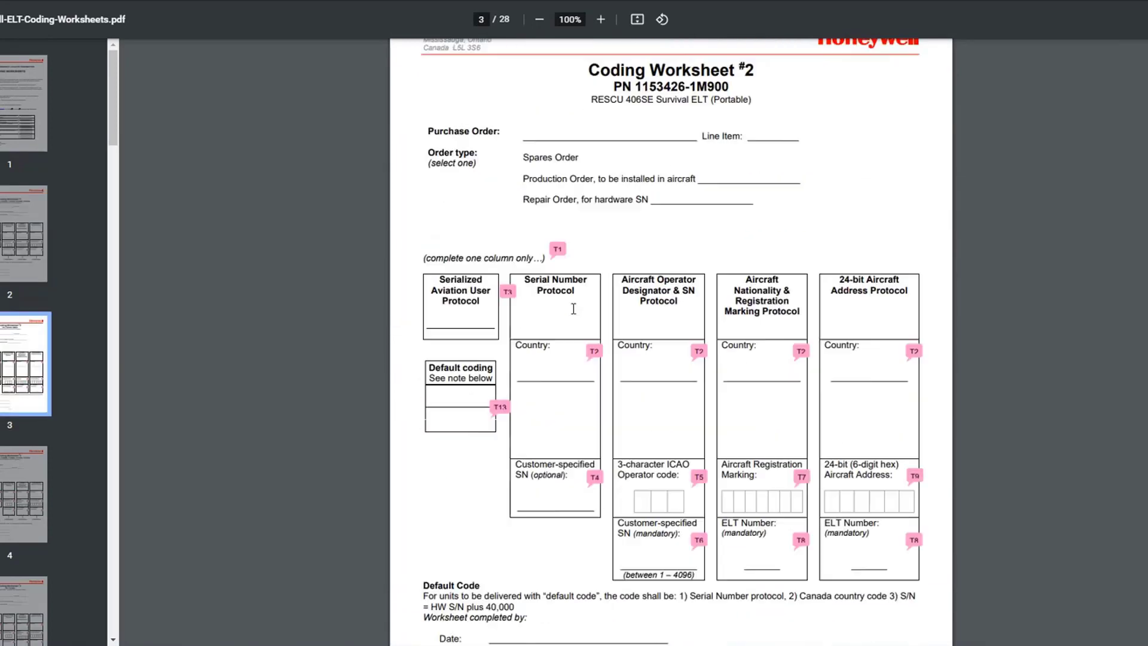
scroll(573, 308, down, 20)
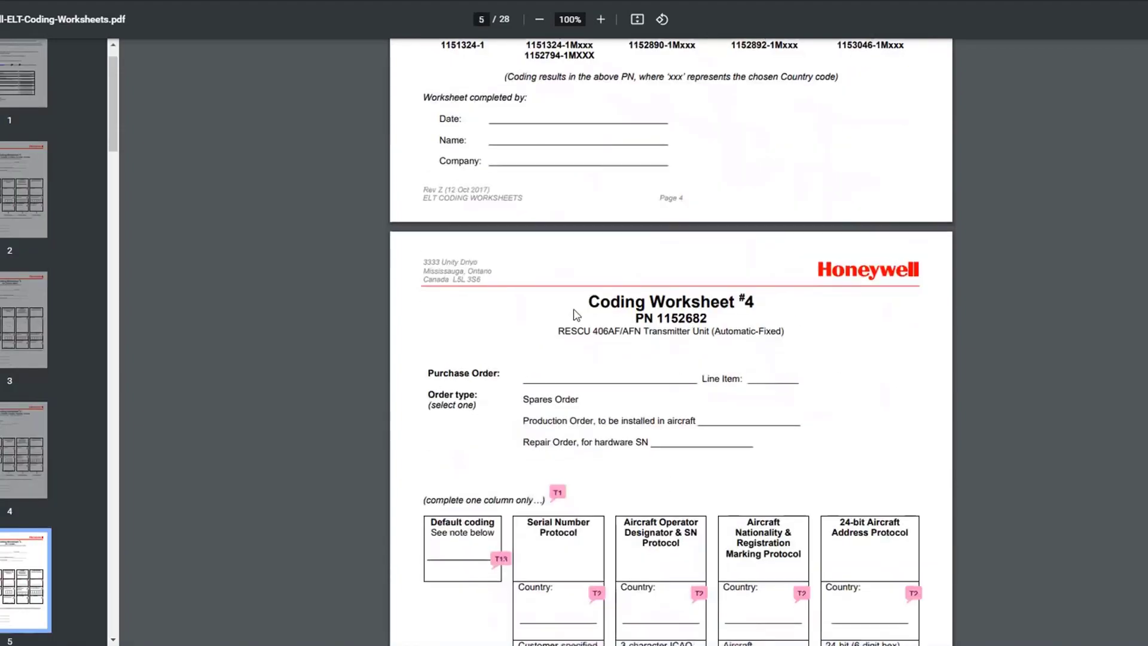
scroll(576, 315, down, 20)
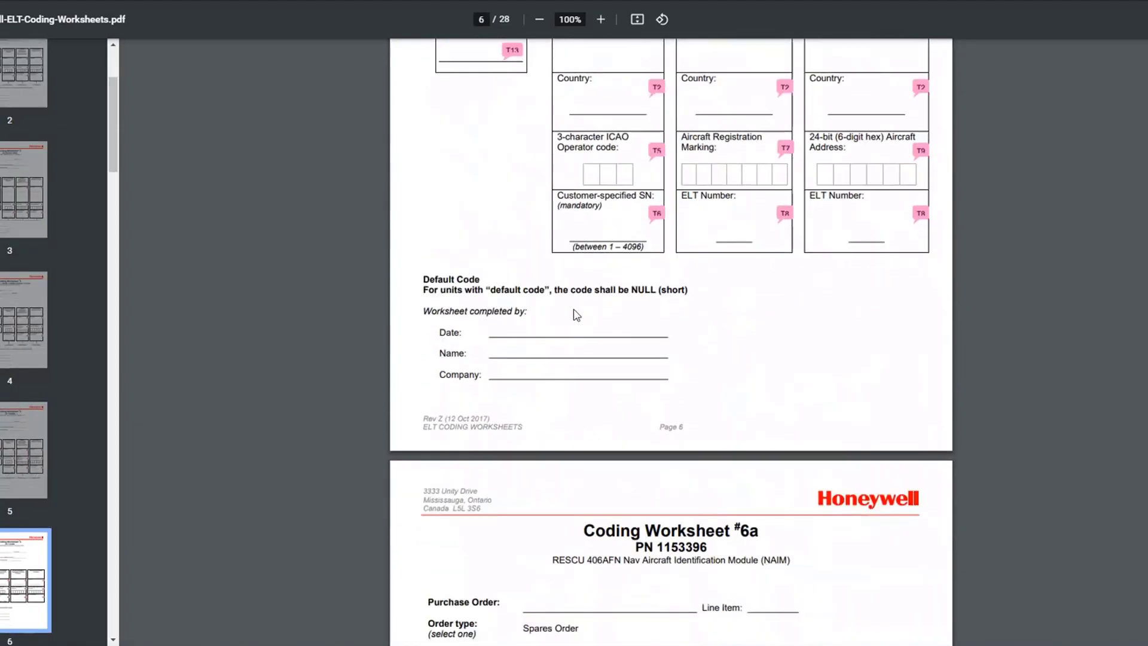
scroll(576, 315, down, 20)
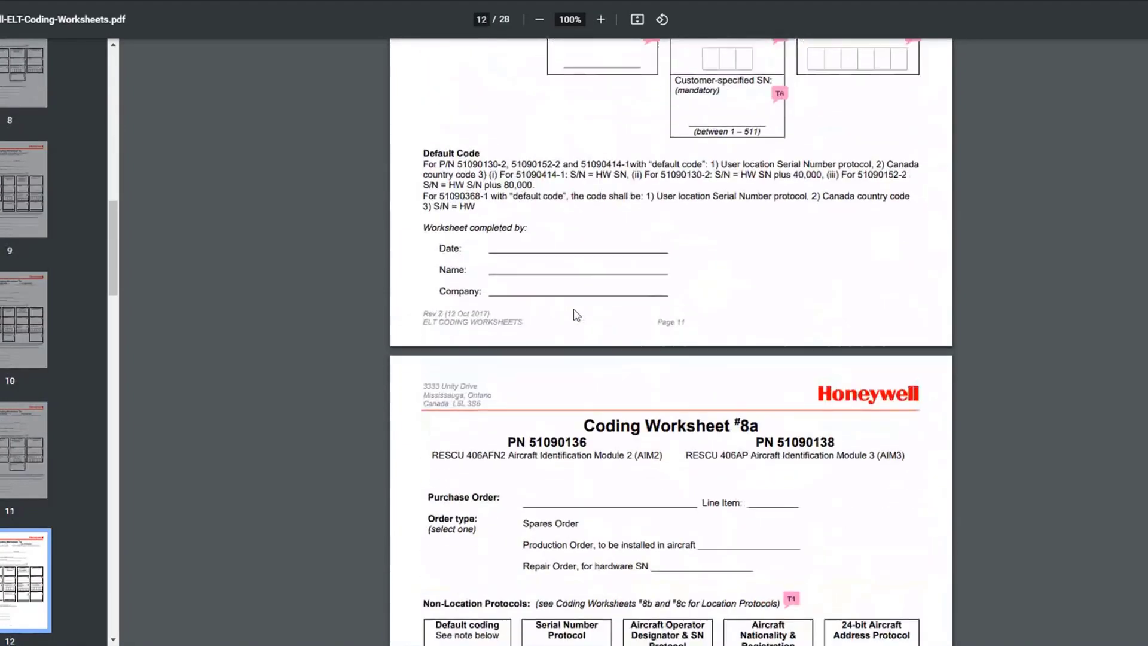
scroll(576, 315, down, 15)
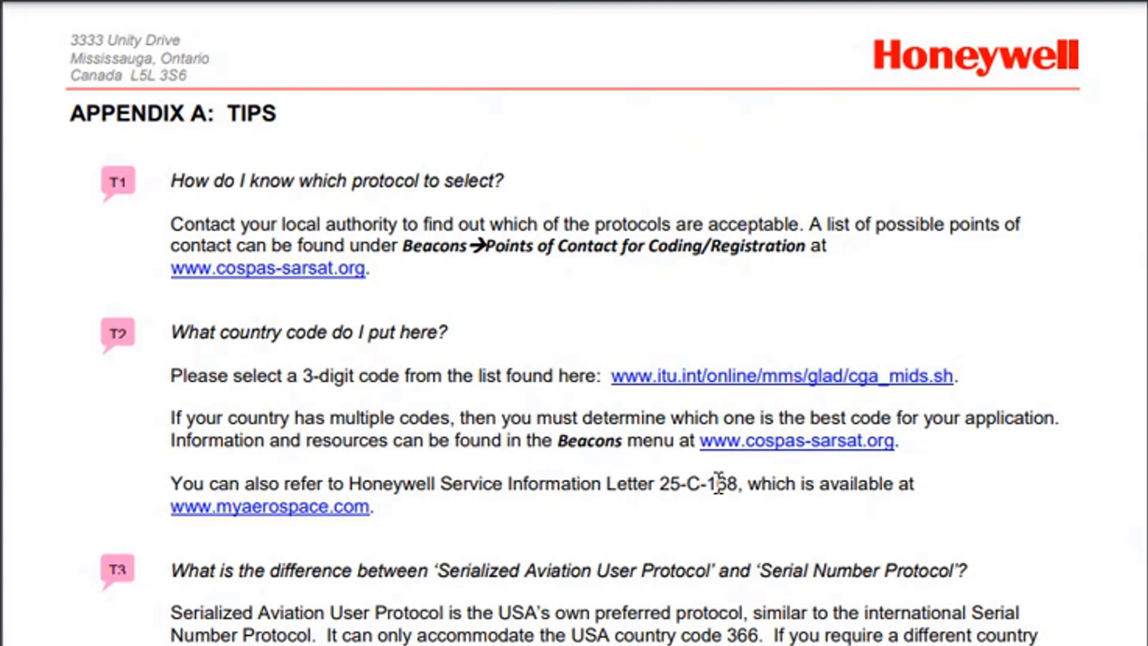
- Read tips T1 to T9 in Appendix A on protocol choice, country codes, serial numbers, registration marking, ELT number and aircraft address
scroll(717, 483, down, 3)
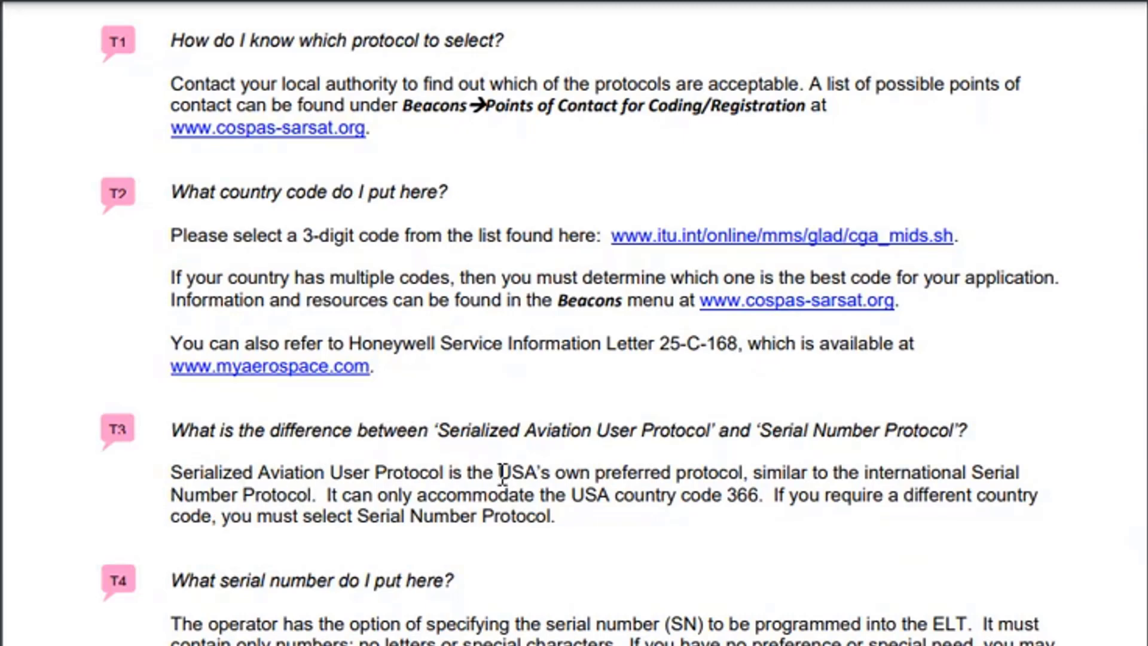
scroll(509, 477, down, 5)
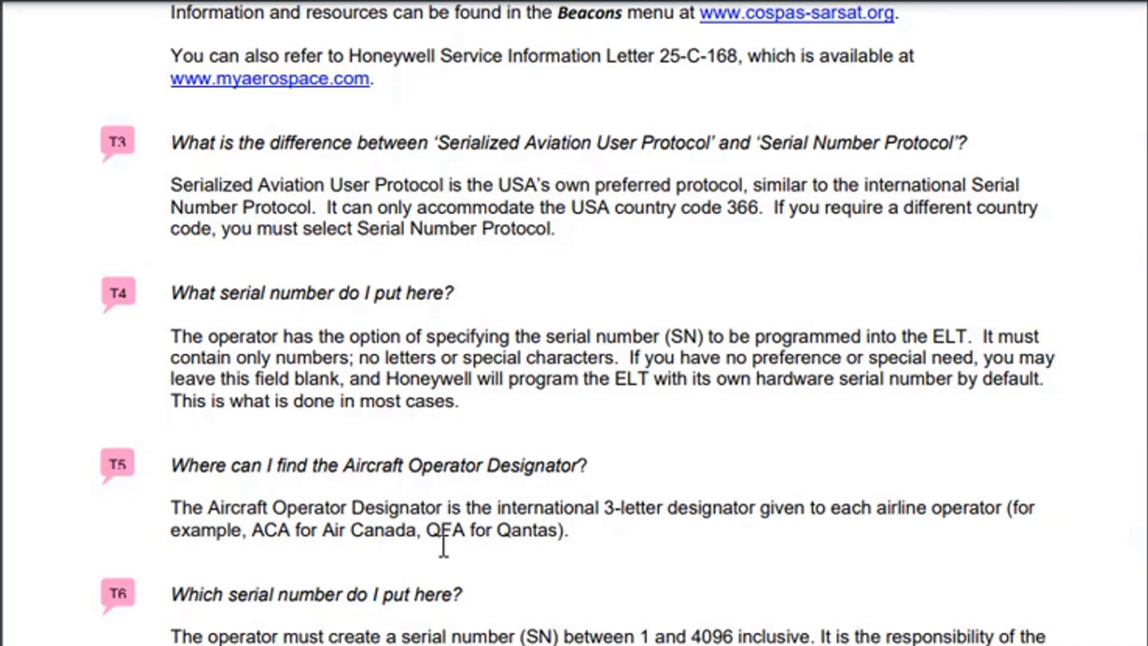
scroll(443, 549, down, 2)
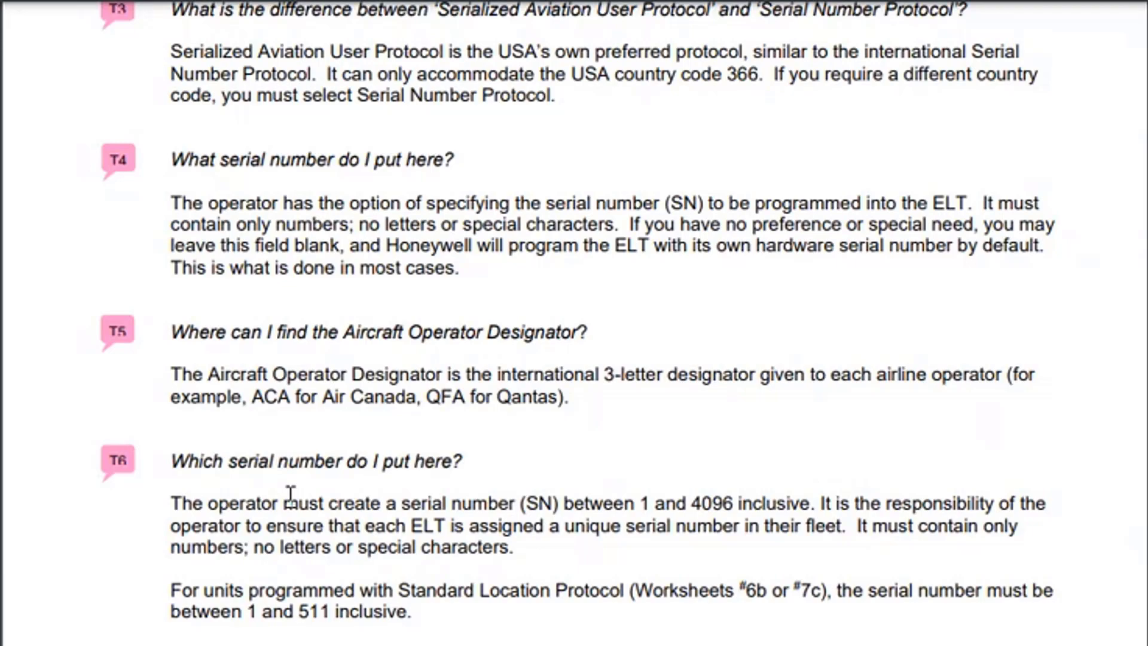
scroll(290, 495, down, 2)
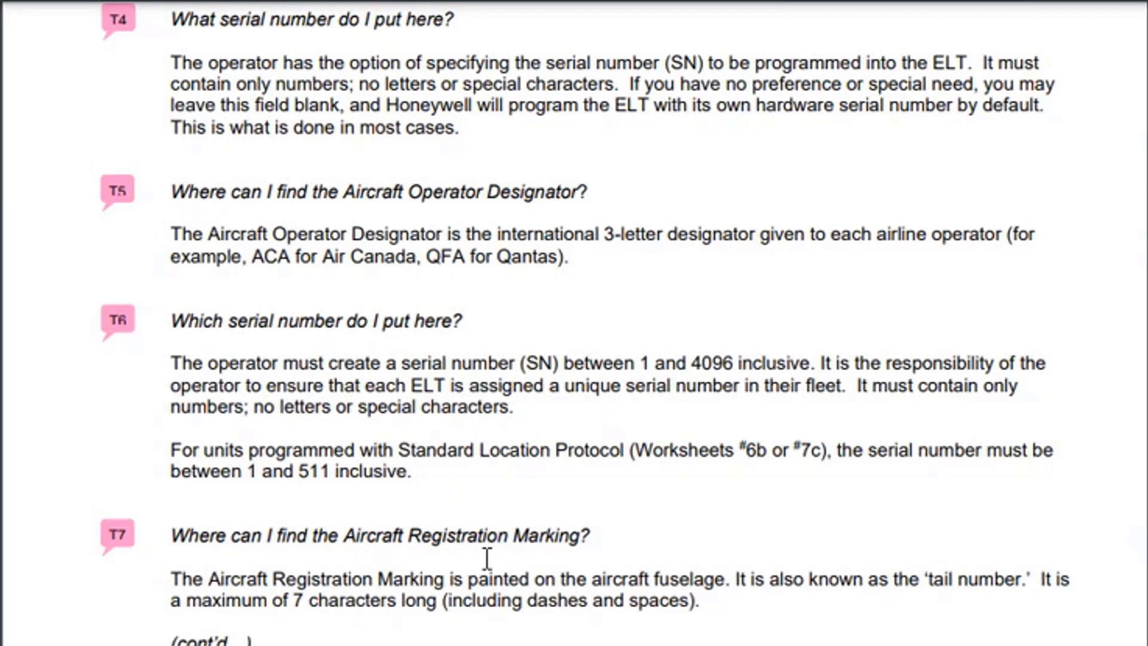
scroll(487, 558, down, 10)
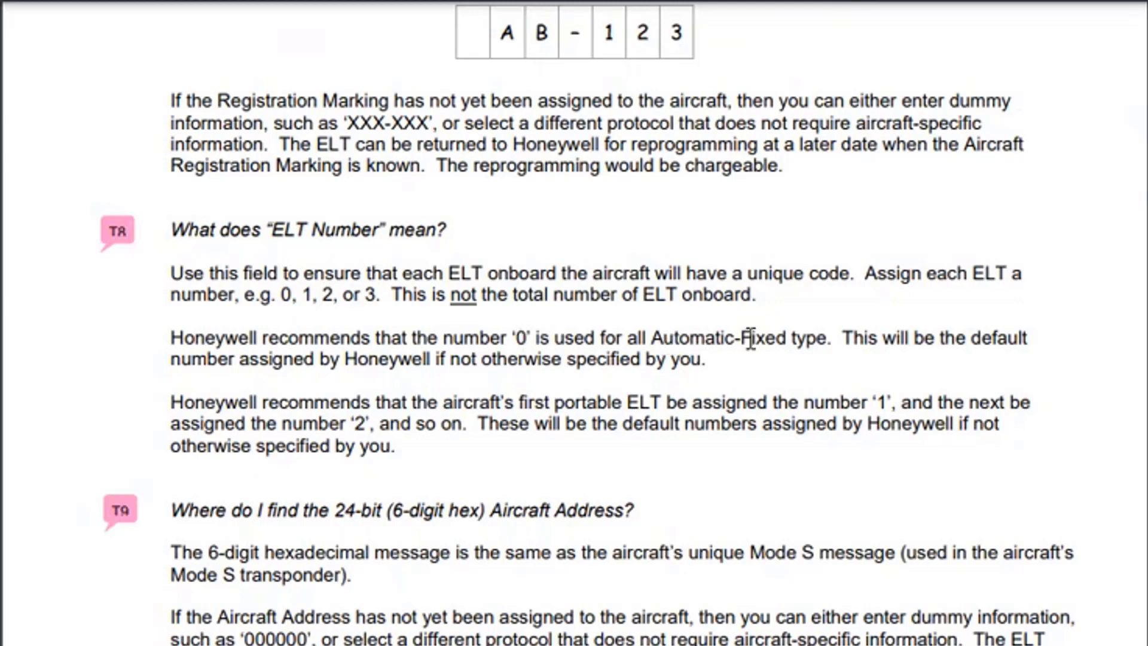
drag(826, 338, 509, 318)
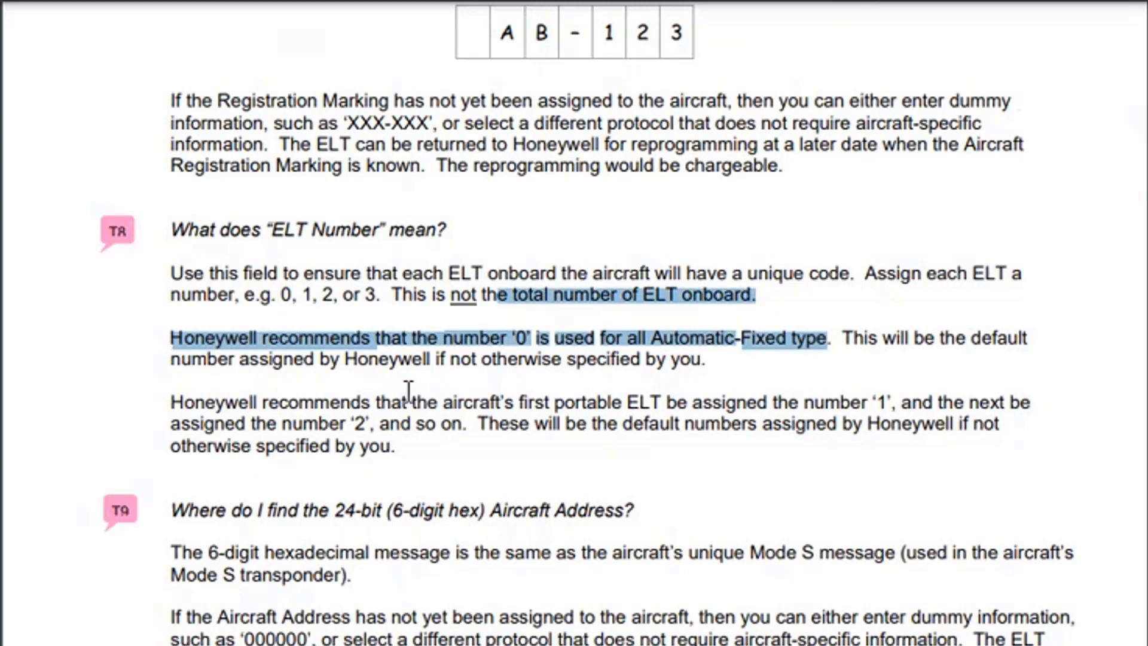
scroll(282, 598, down, 3)
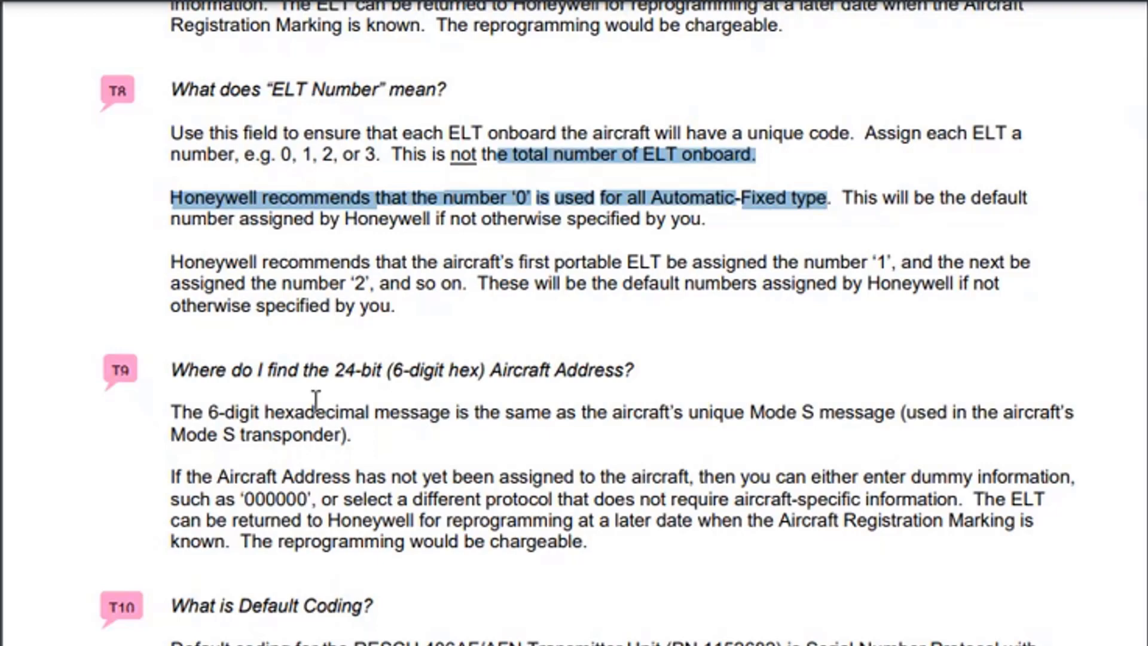
scroll(317, 406, down, 3)
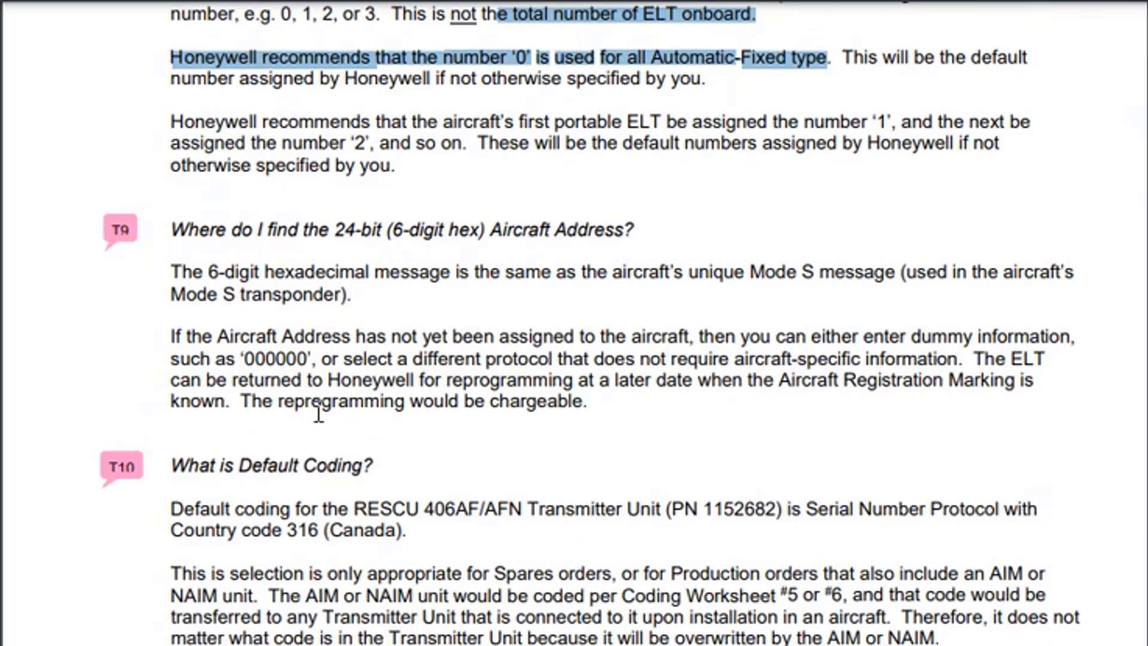
- Read tips T10 to T14 on default coding, the NULL message, and User Location versus Standard Location
scroll(318, 412, down, 6)
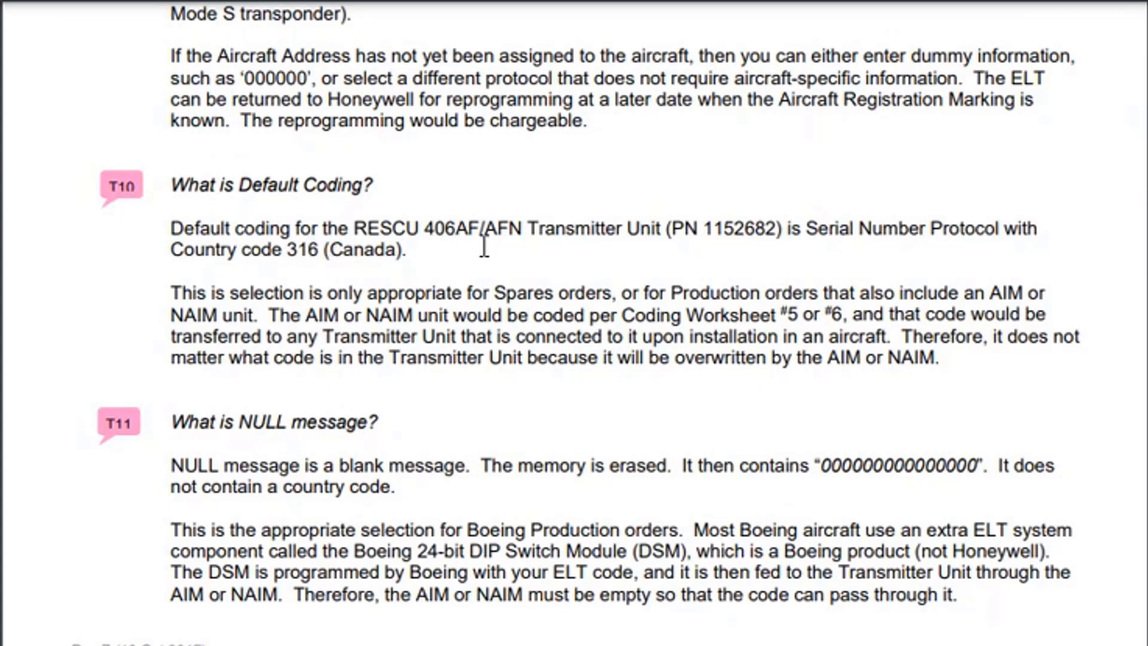
drag(788, 229, 987, 228)
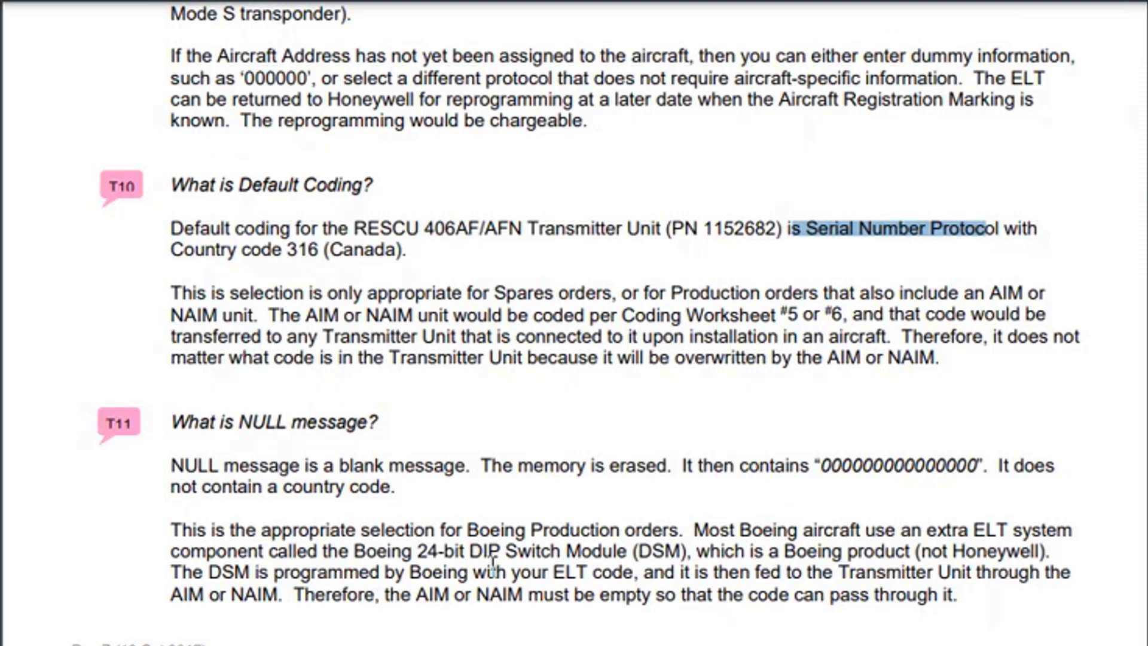
scroll(492, 564, down, 3)
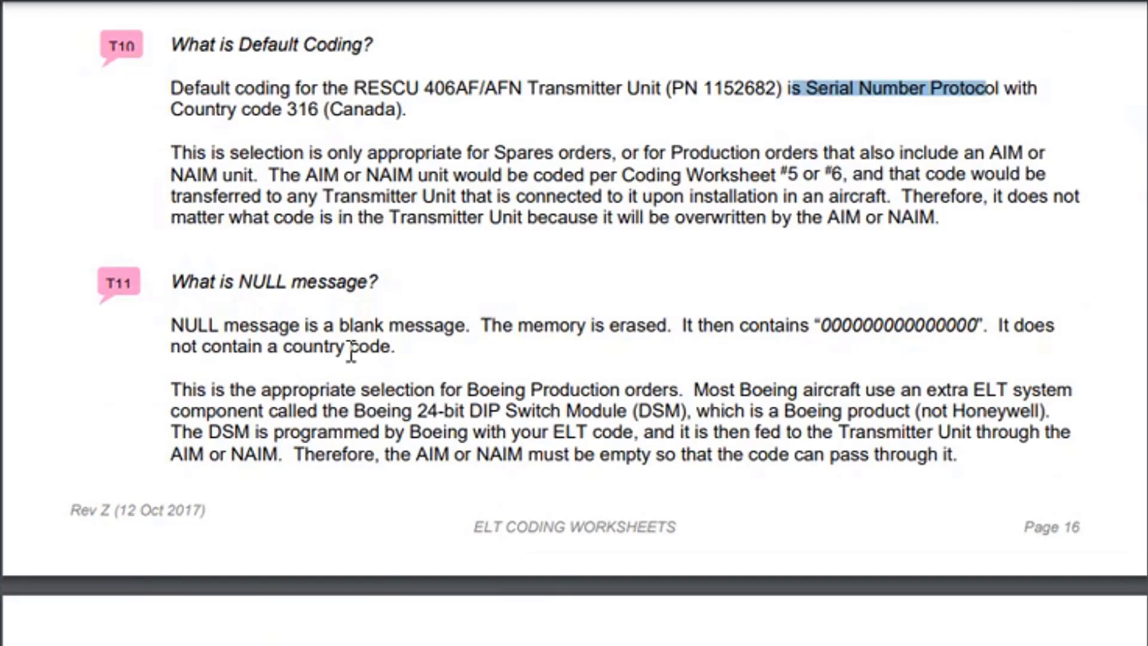
scroll(356, 407, down, 6)
scroll(452, 574, down, 1)
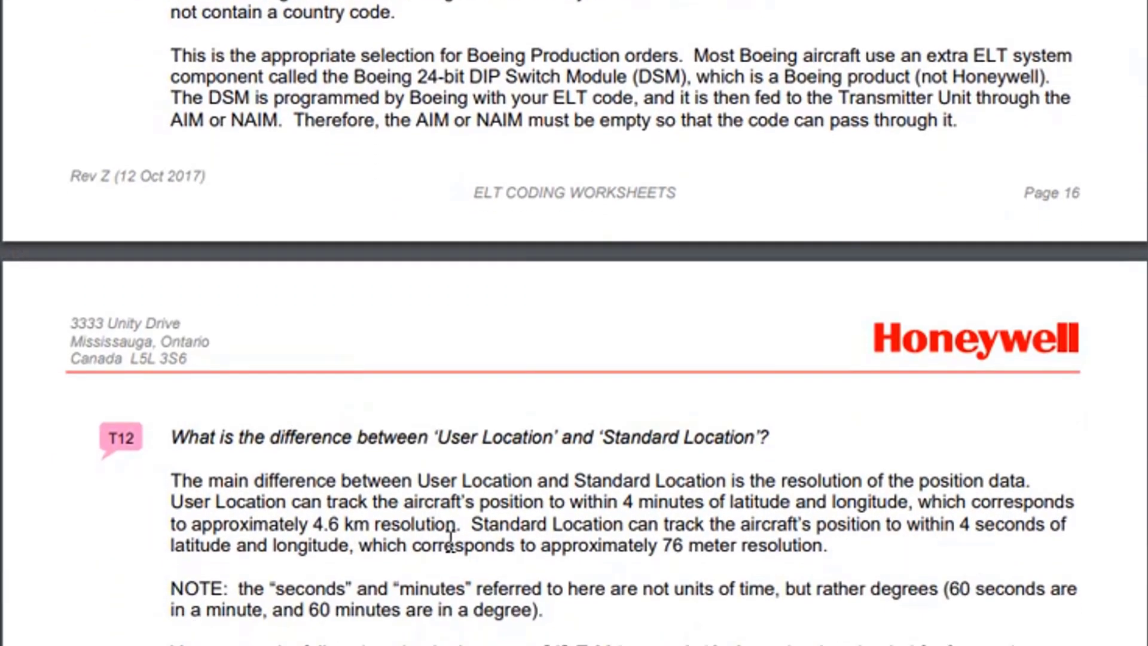
scroll(450, 541, down, 6)
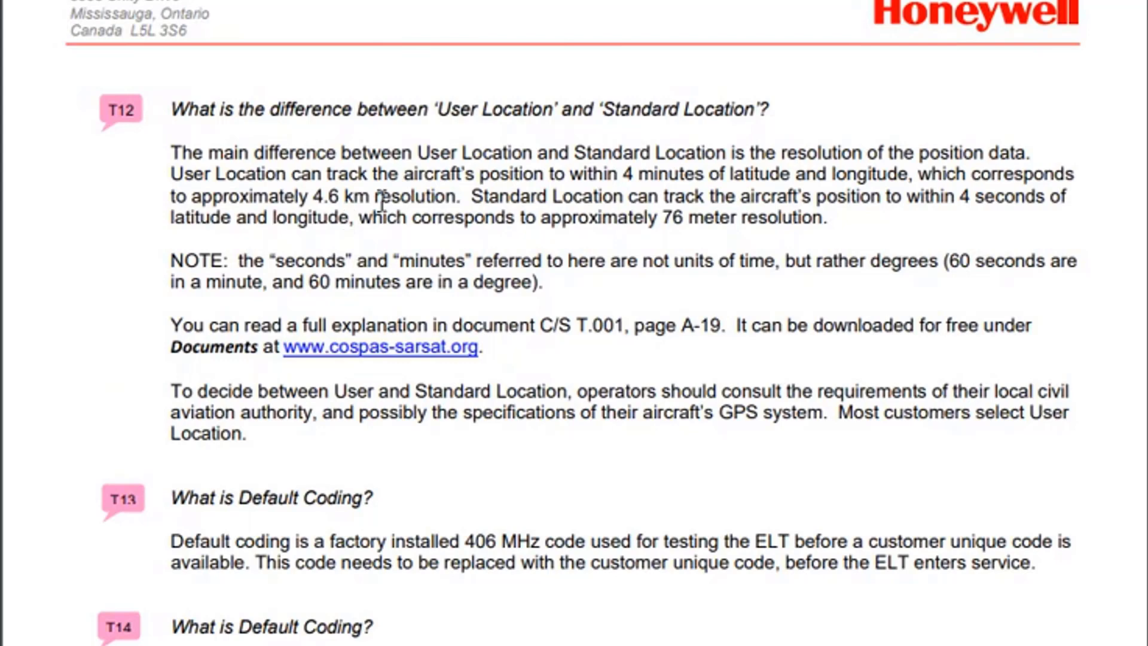
drag(442, 107, 553, 107)
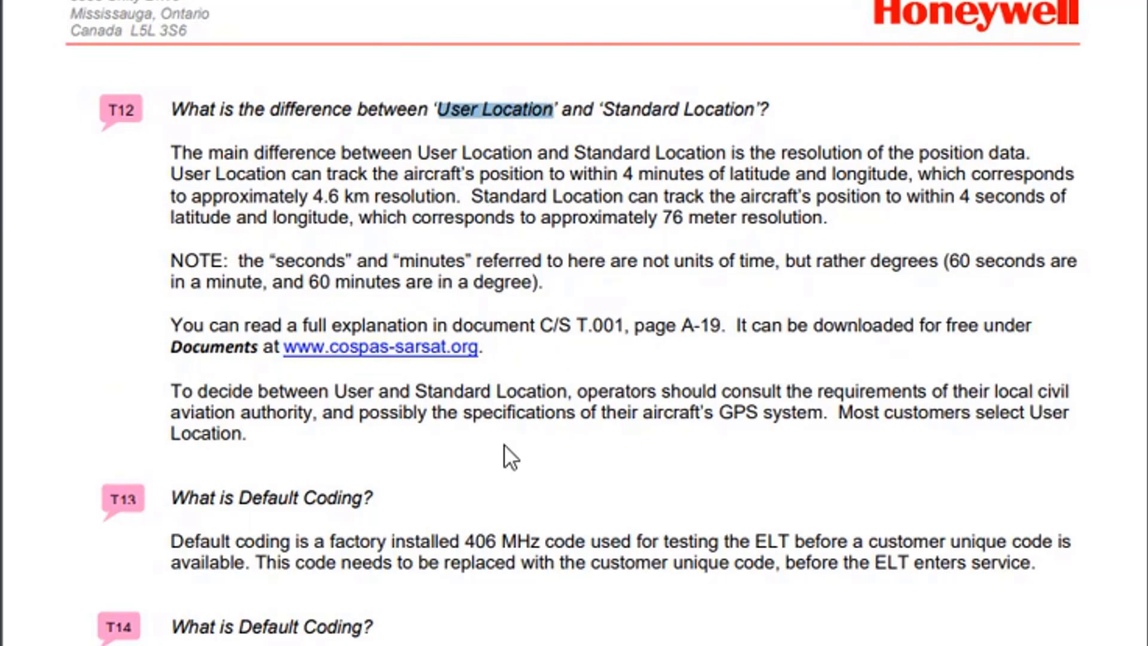
scroll(504, 443, down, 3)
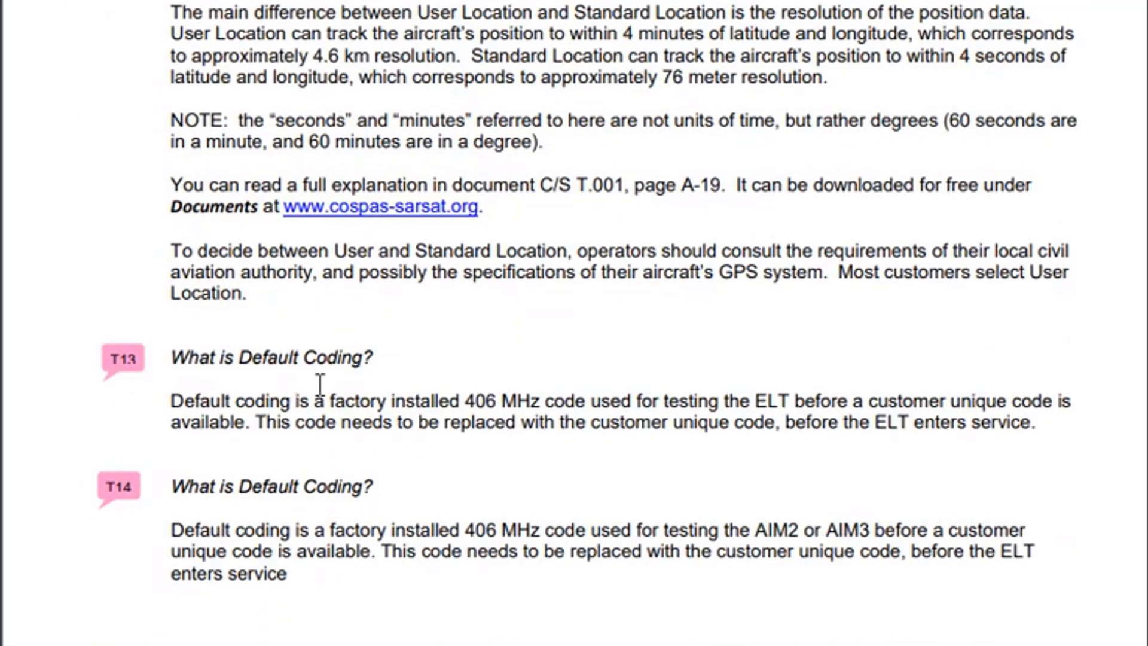
scroll(323, 383, down, 20)
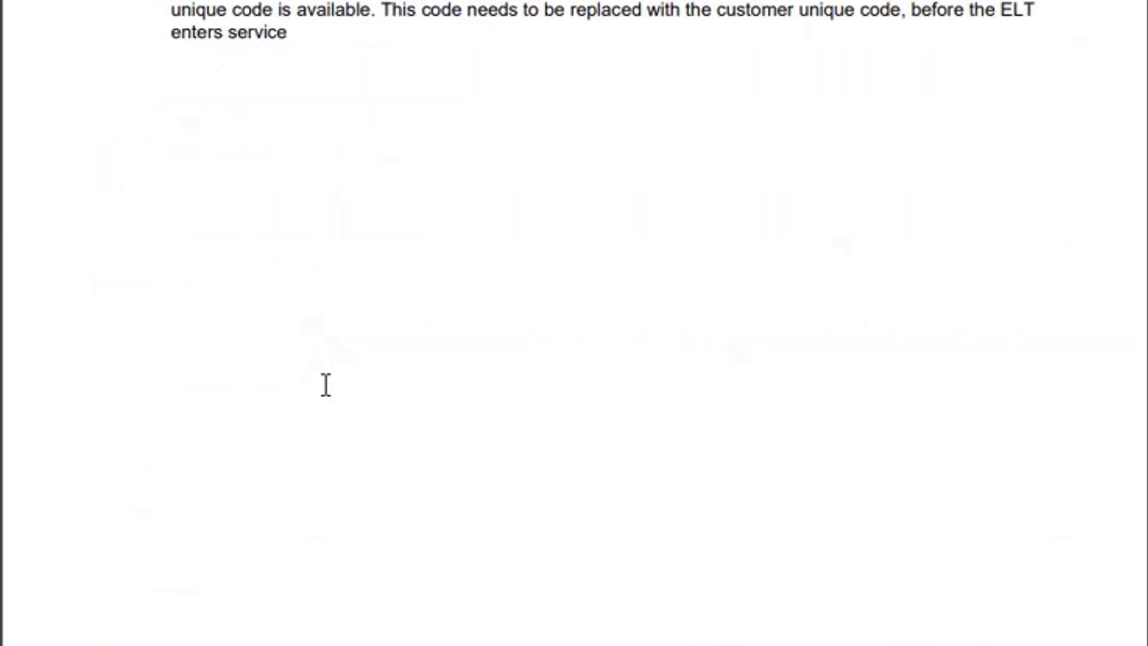
scroll(325, 382, up, 15)
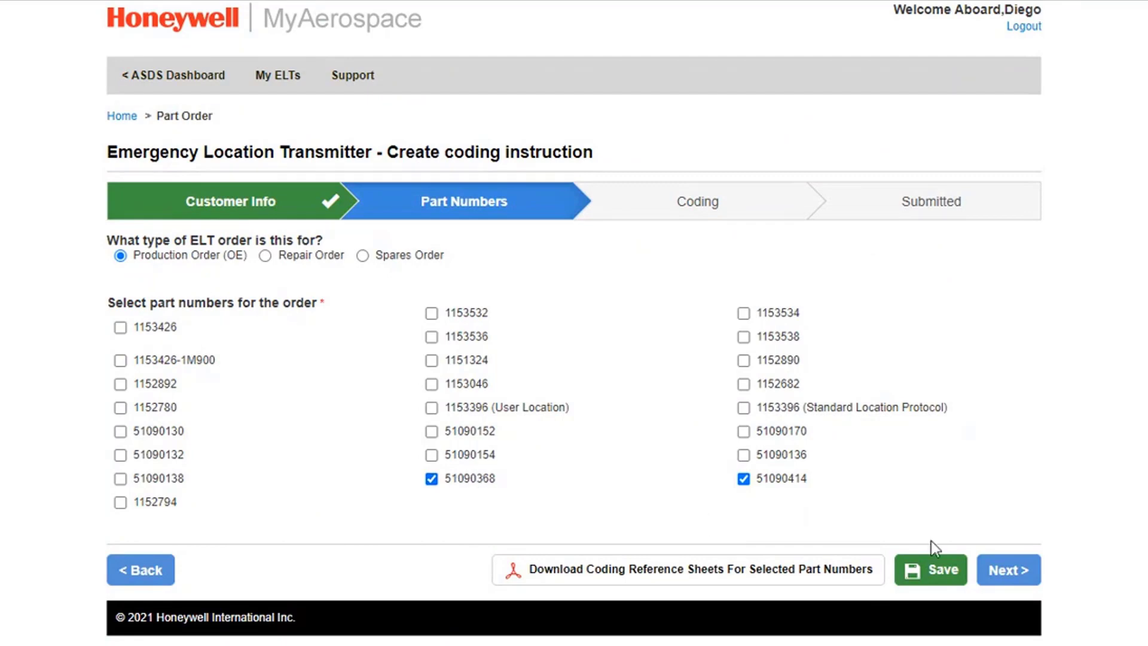
- Proceed to the coding stage and choose User Location Protocols as the protocol category for part number 51090368
click(1019, 572)
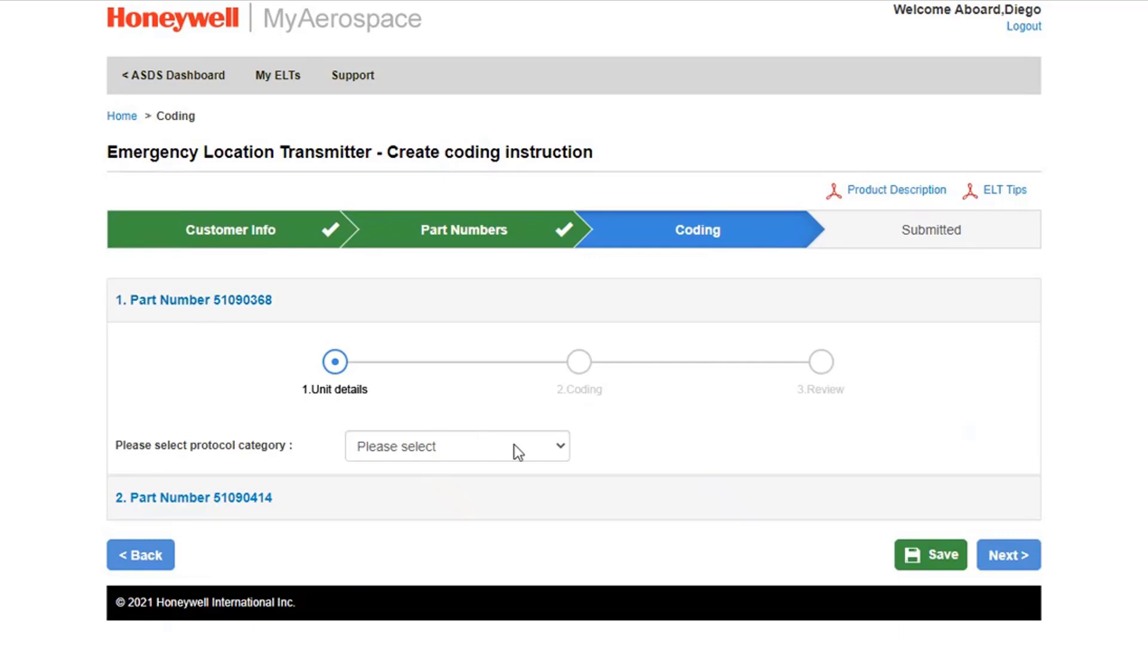
click(561, 449)
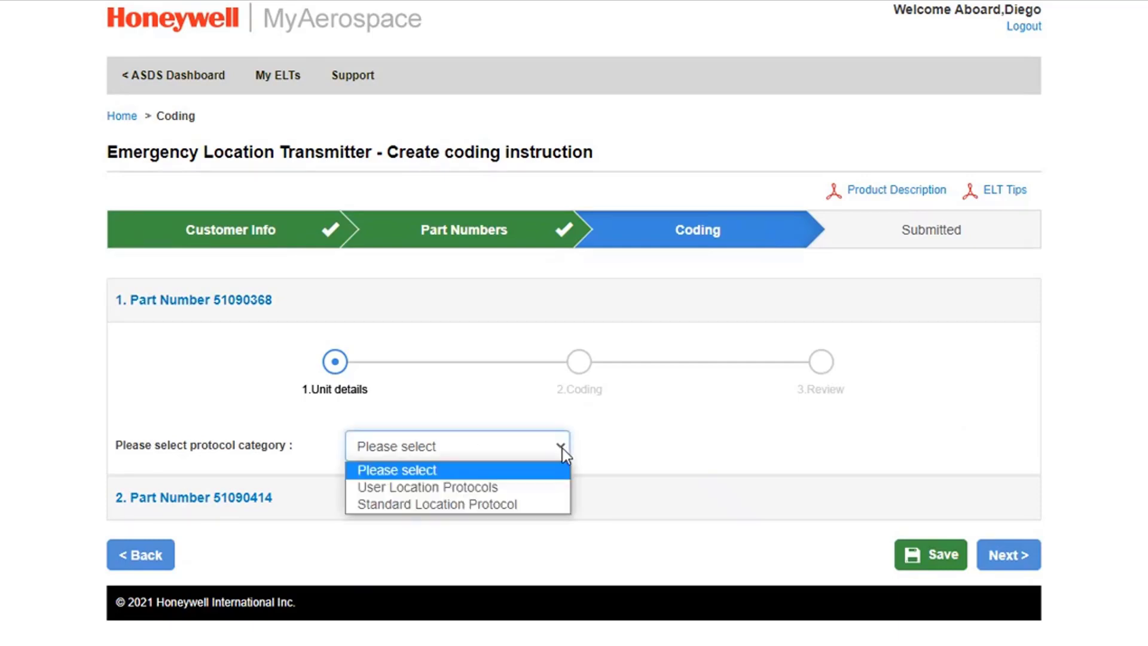
click(482, 488)
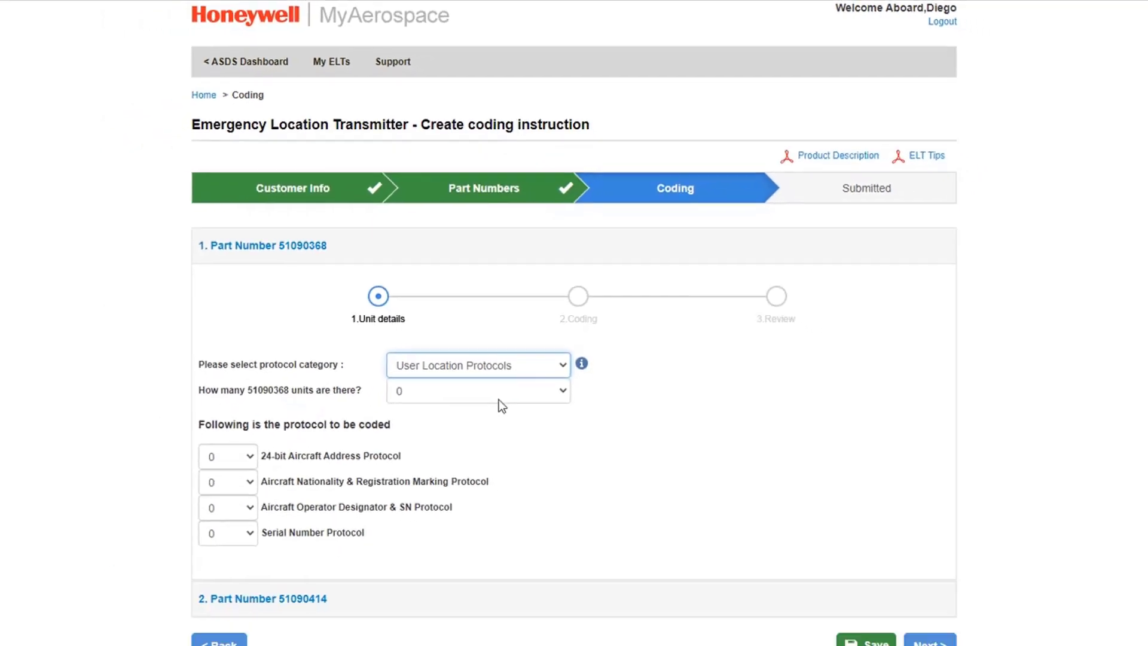
- Set the number of 51090368 units to 1 and assign 1 unit to the 24-bit Aircraft Address Protocol
click(563, 359)
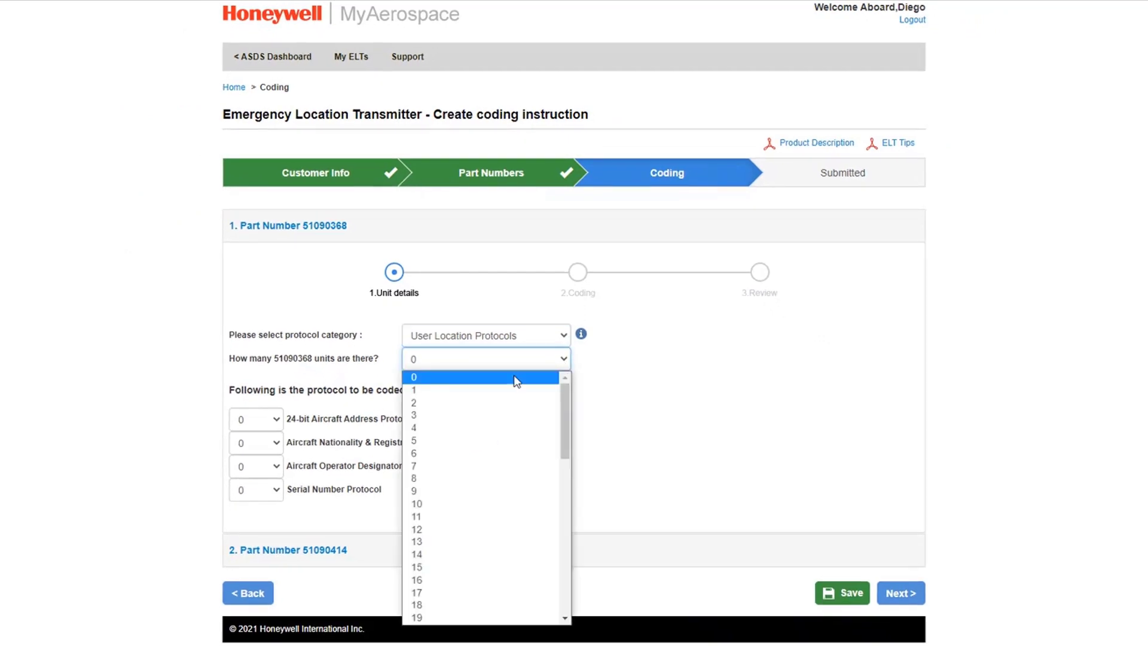
click(469, 389)
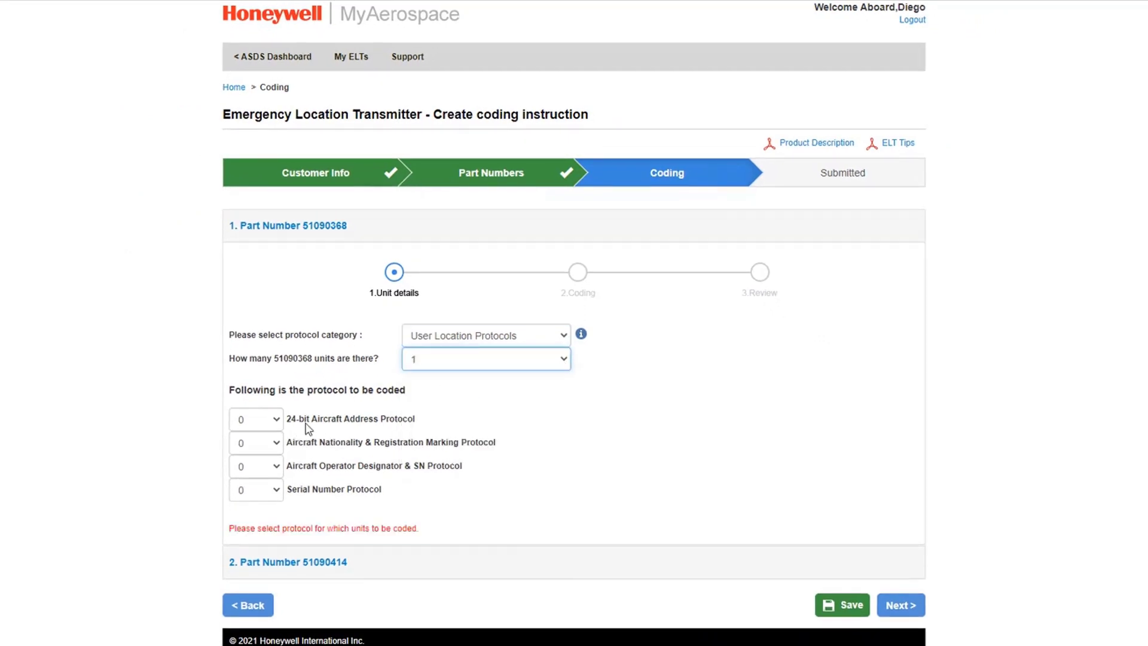
click(279, 422)
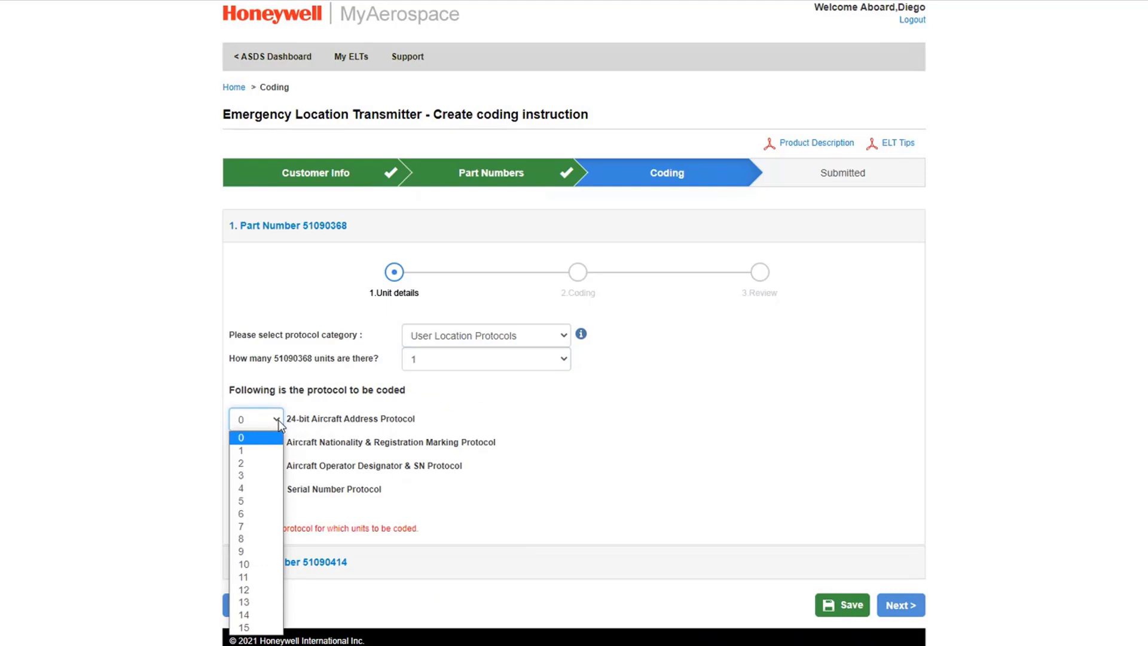
click(251, 451)
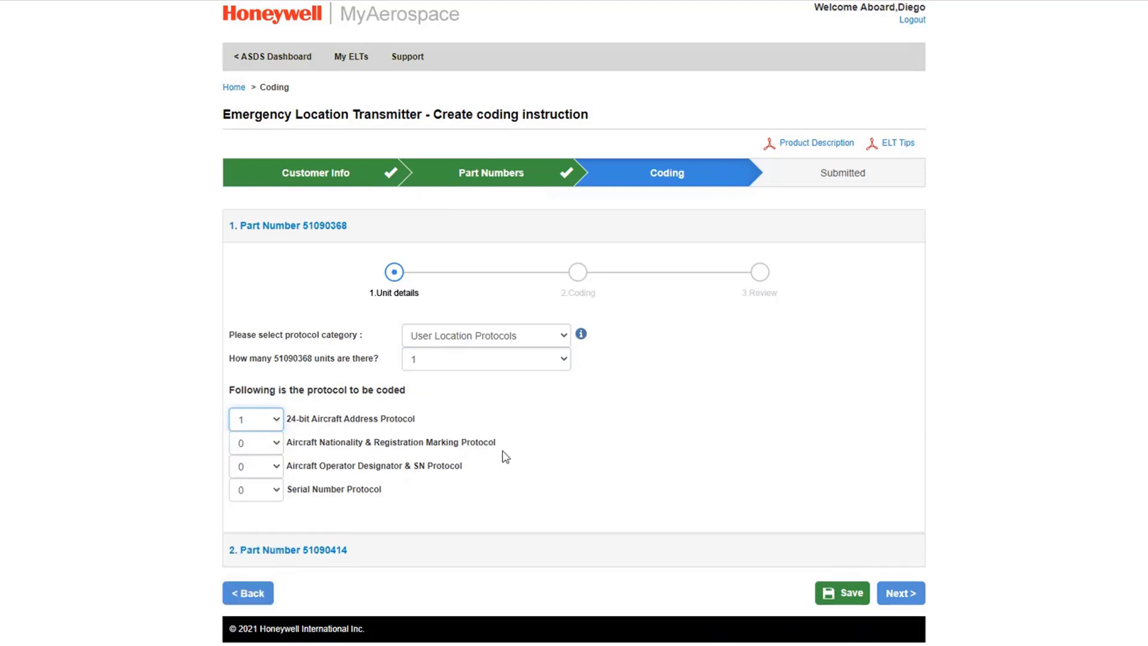
- Open the unit details for part number 51090414 and choose User Location Protocols as its protocol category
click(315, 557)
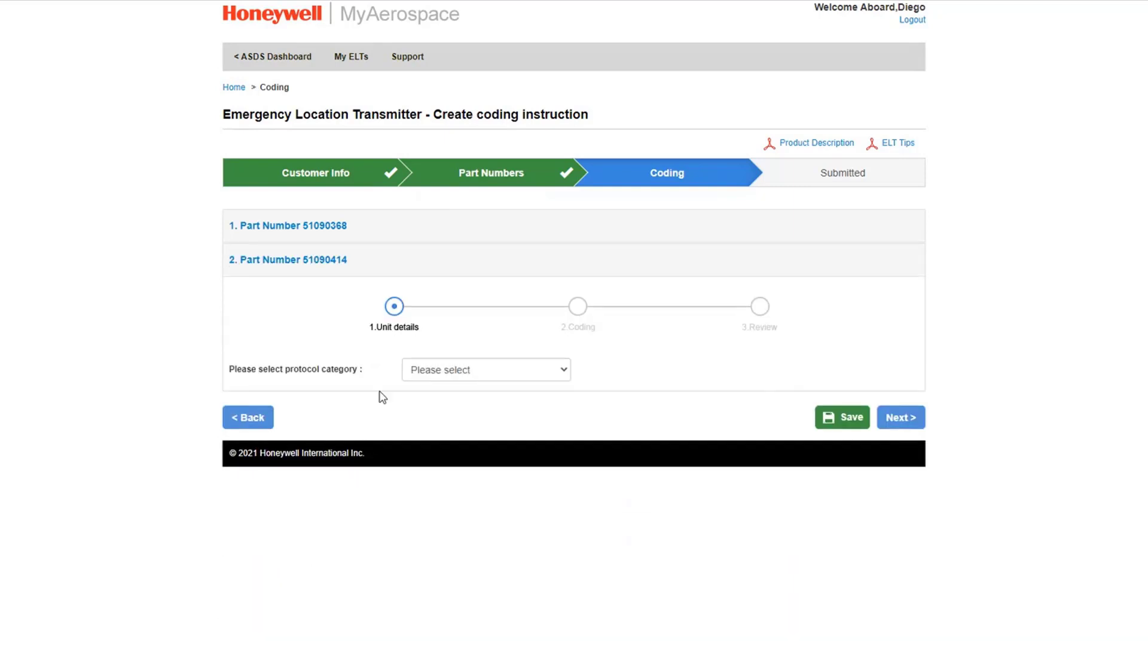
click(563, 370)
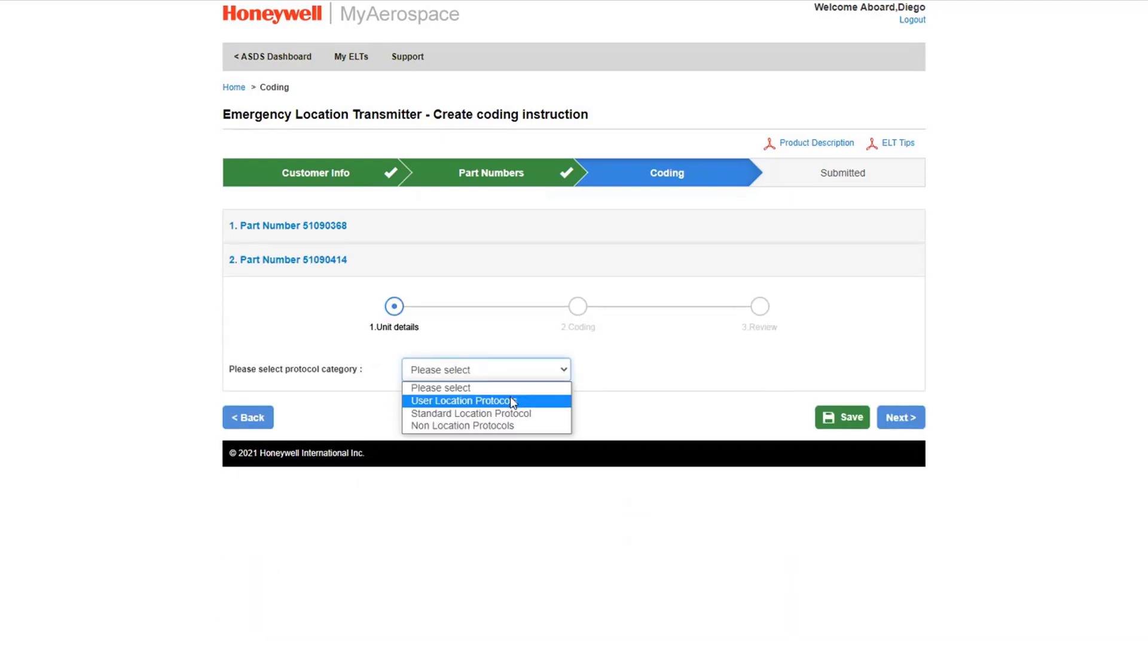
click(512, 400)
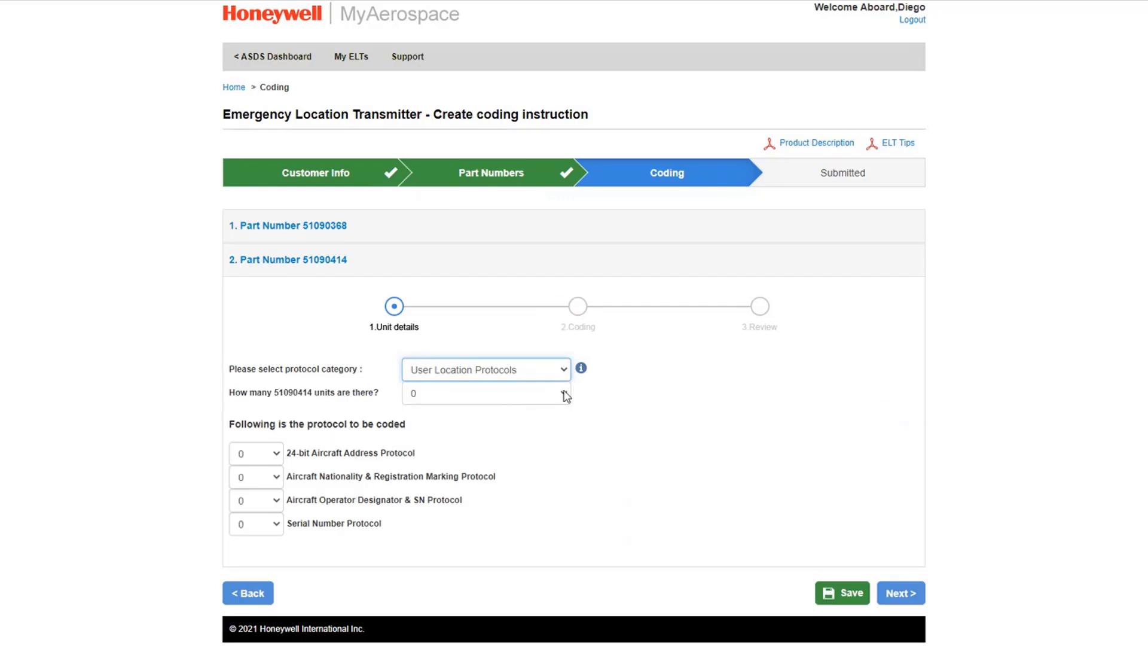
- Set the number of 51090414 units to 1, assign 1 unit to the Aircraft Nationality & Registration Marking Protocol, and proceed to its coding
click(564, 393)
click(431, 424)
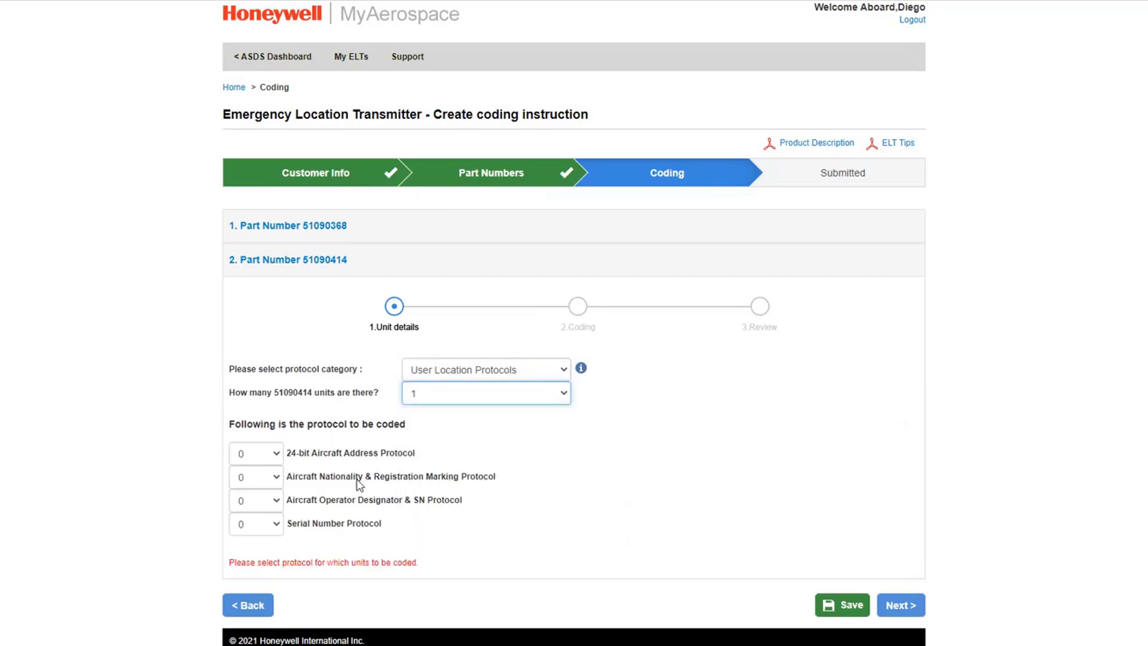
click(277, 482)
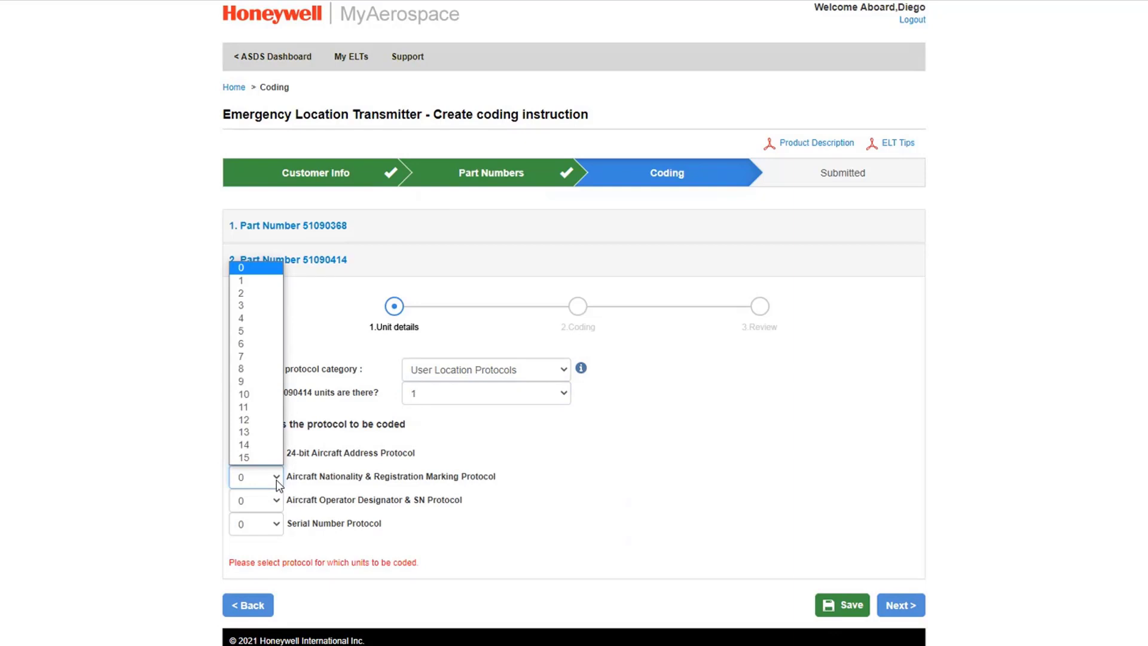
click(247, 280)
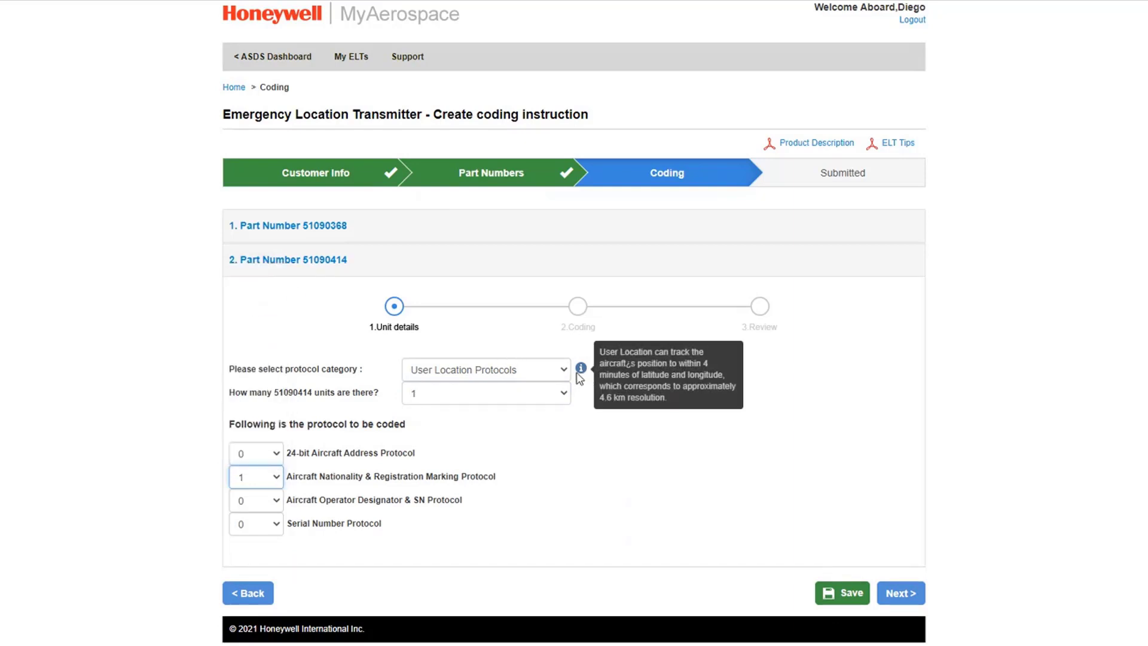
click(902, 596)
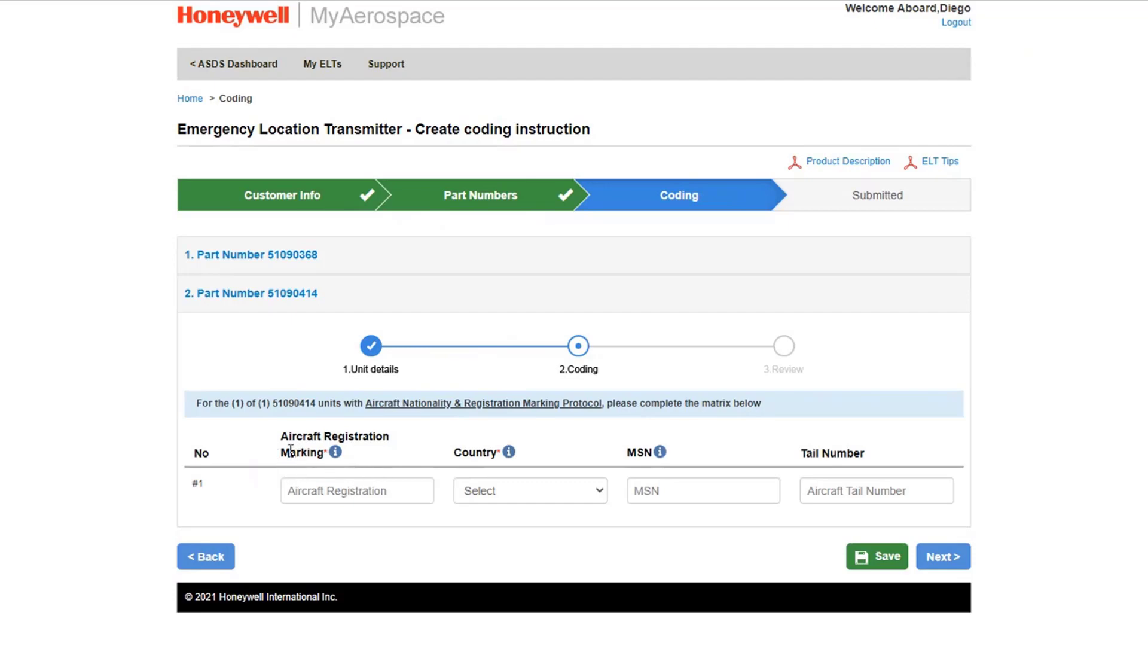
- Enter aircraft registration marking CC1234 and country Argentine (701) for unit #1 of part number 51090414
click(334, 499)
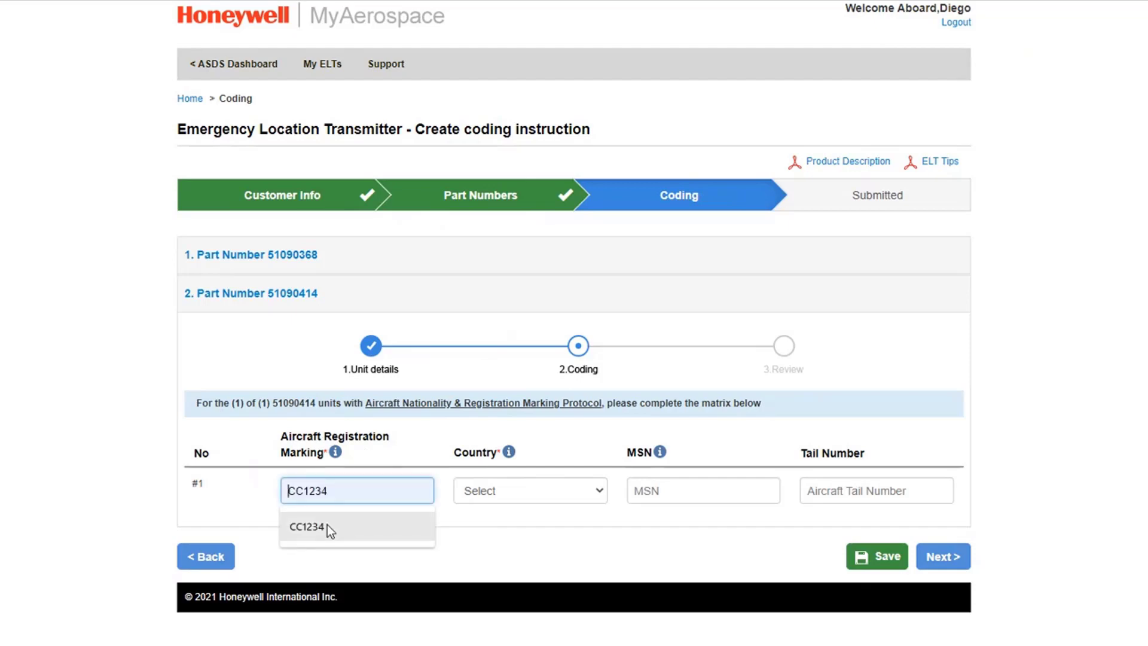
click(327, 525)
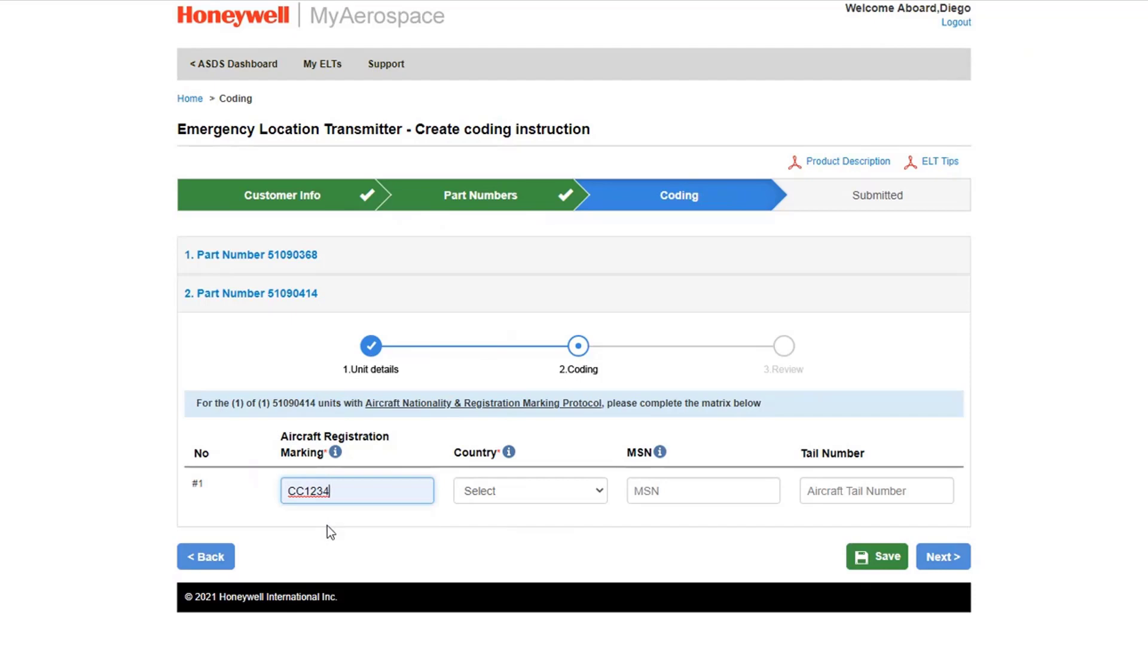
click(603, 492)
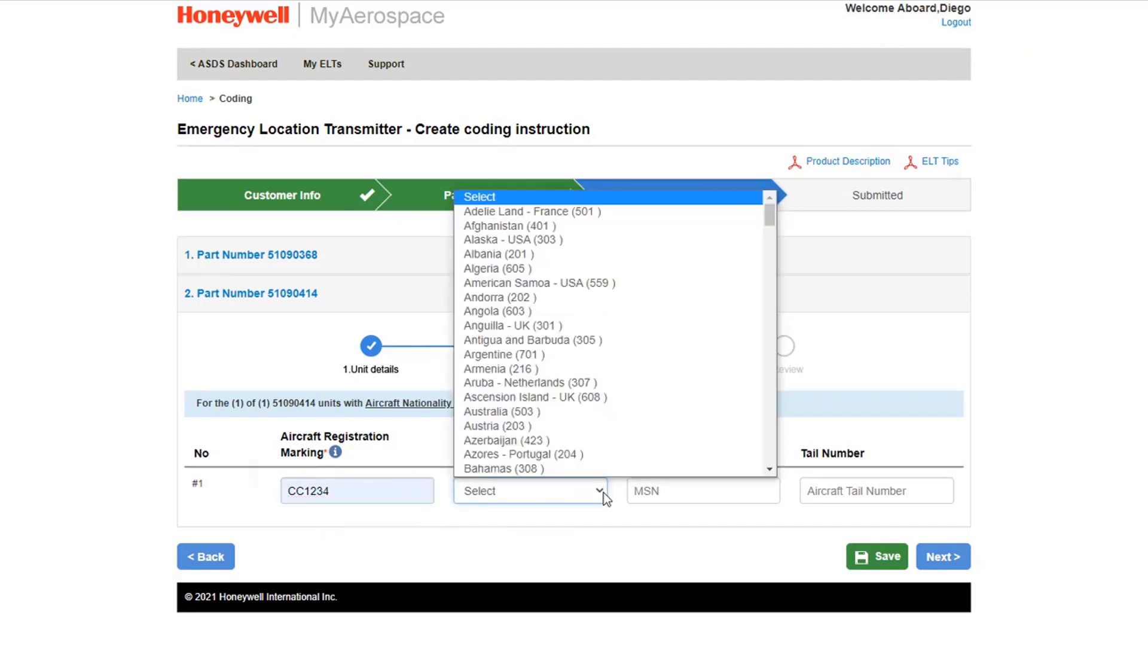
click(544, 353)
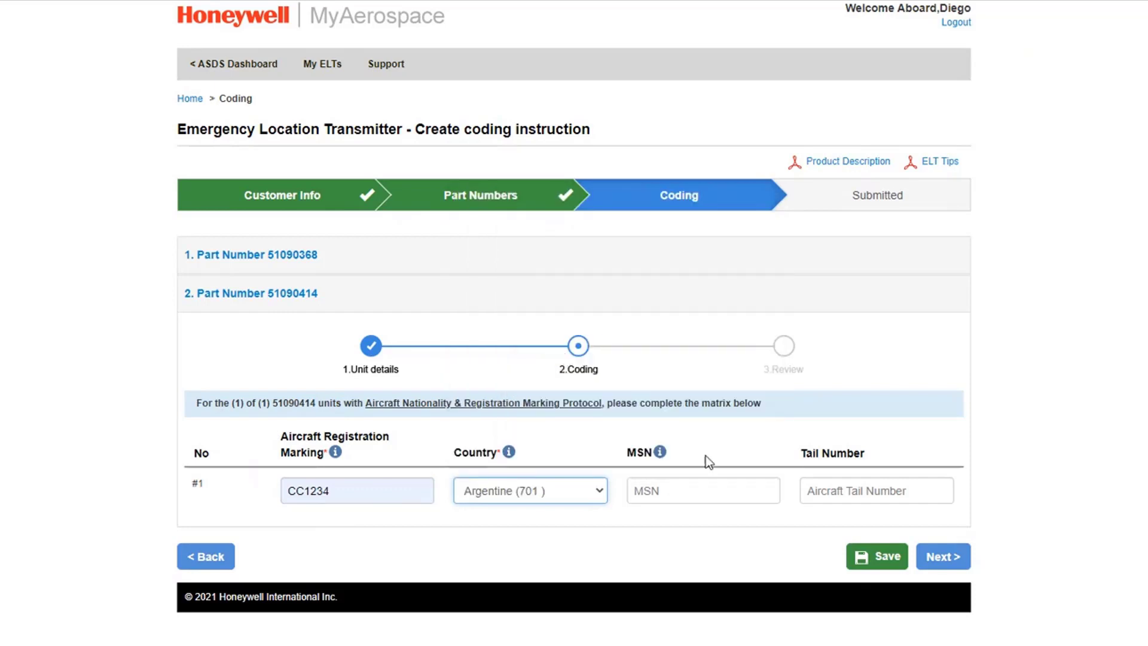
- Enter MSN 1234 and tail number CC1234 for the 51090414 unit, and complete its coding stage
click(695, 489)
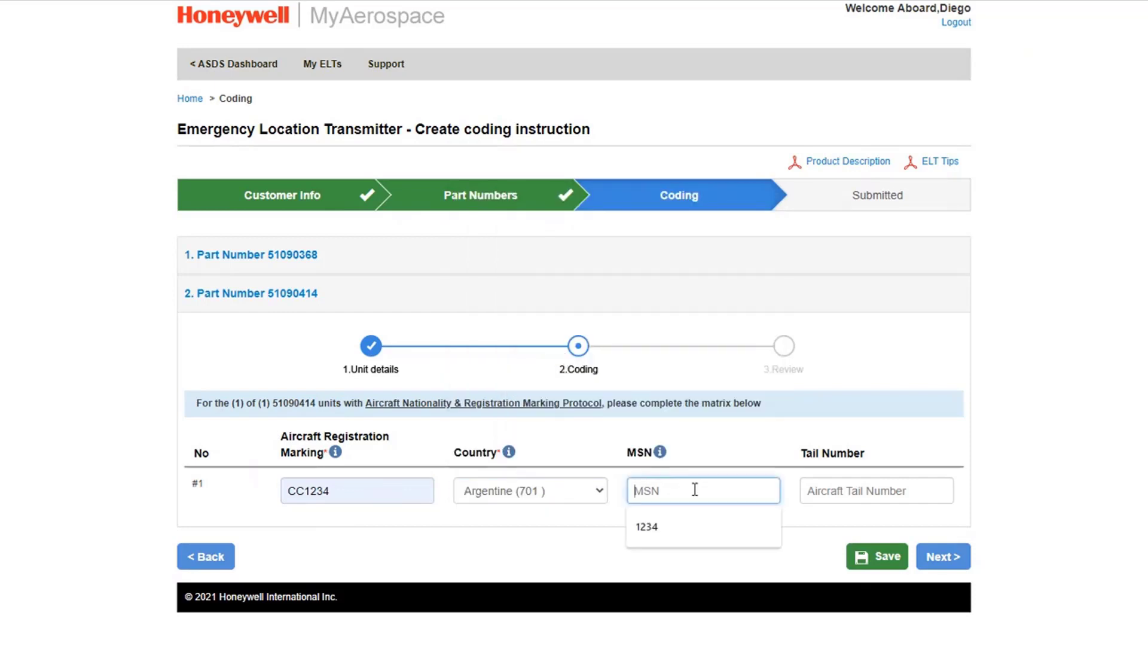
click(650, 528)
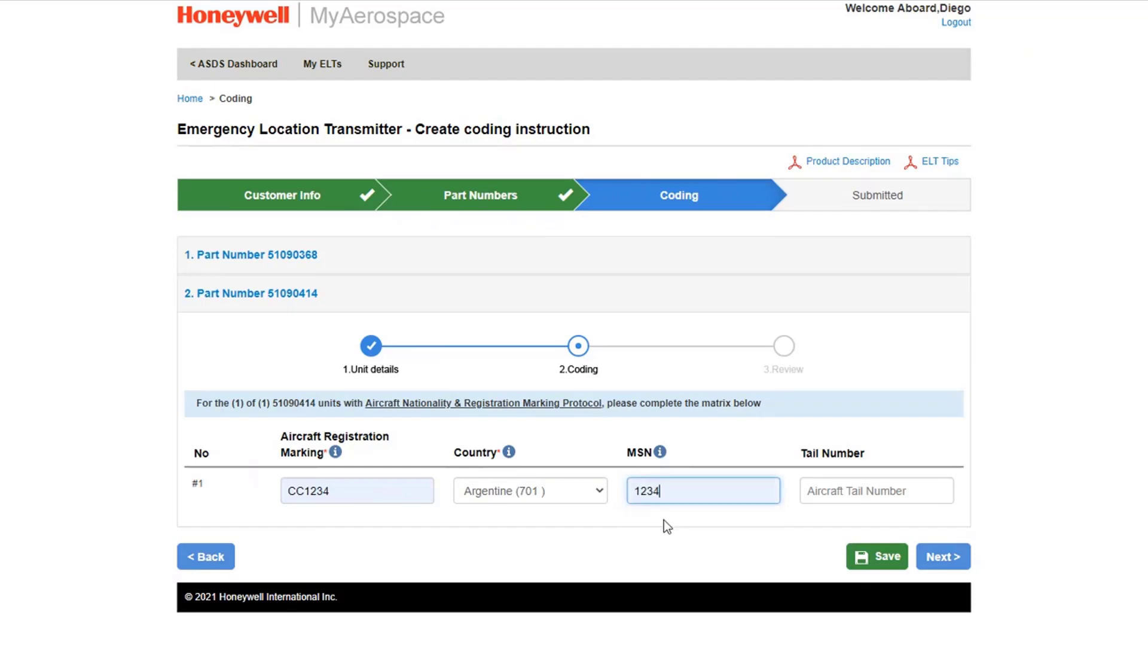
click(846, 487)
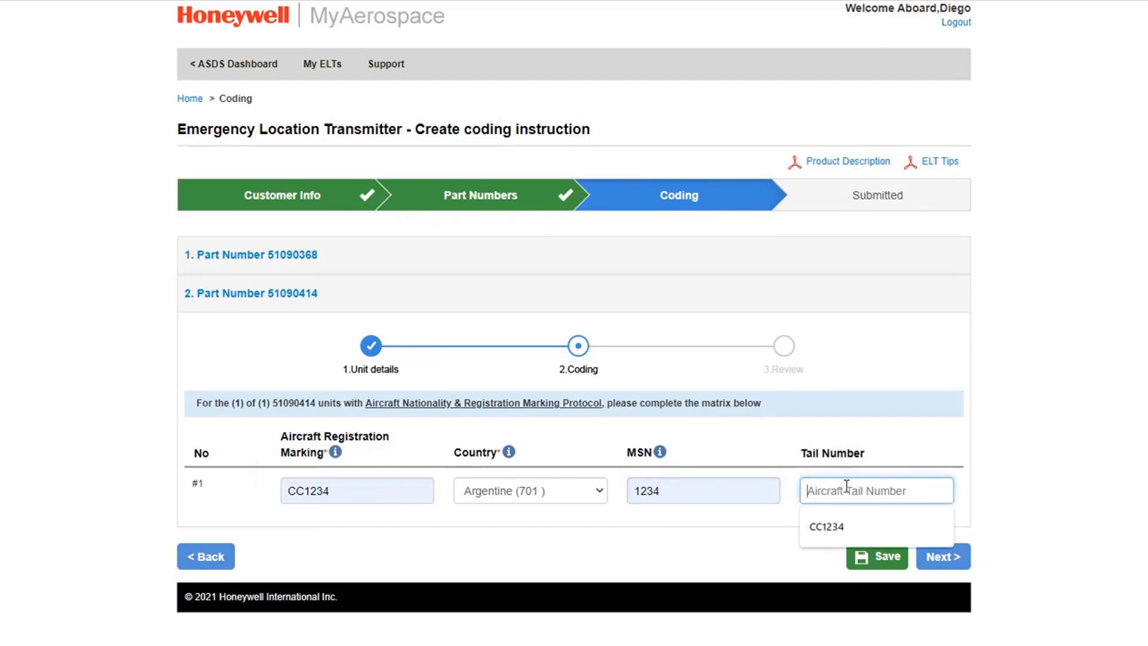
click(835, 528)
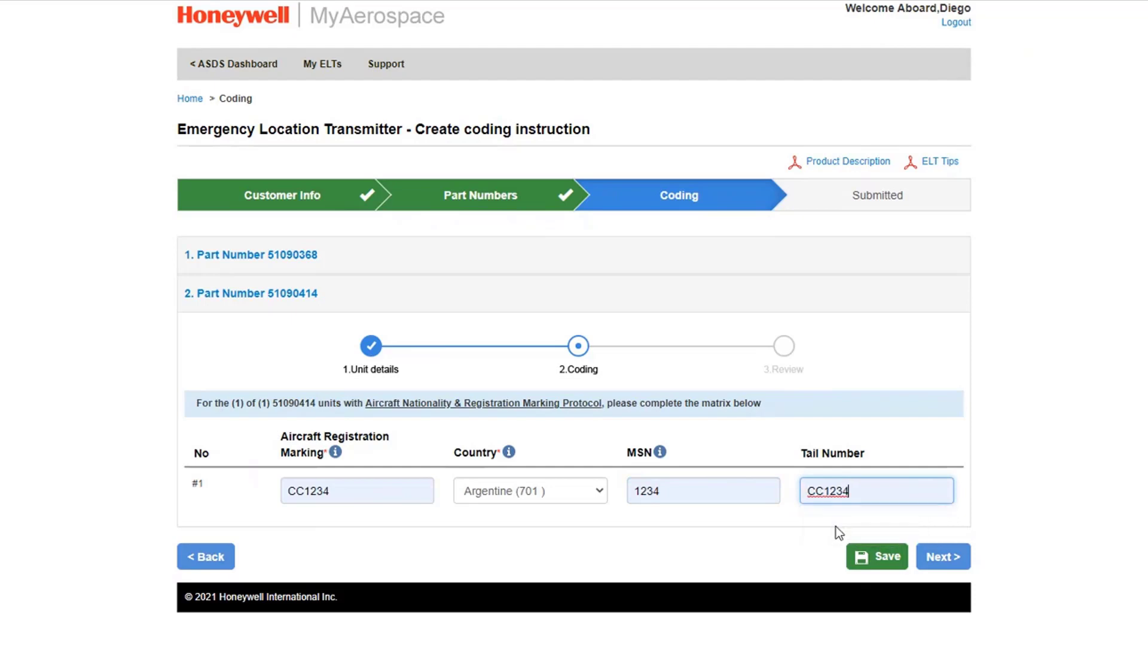
click(955, 557)
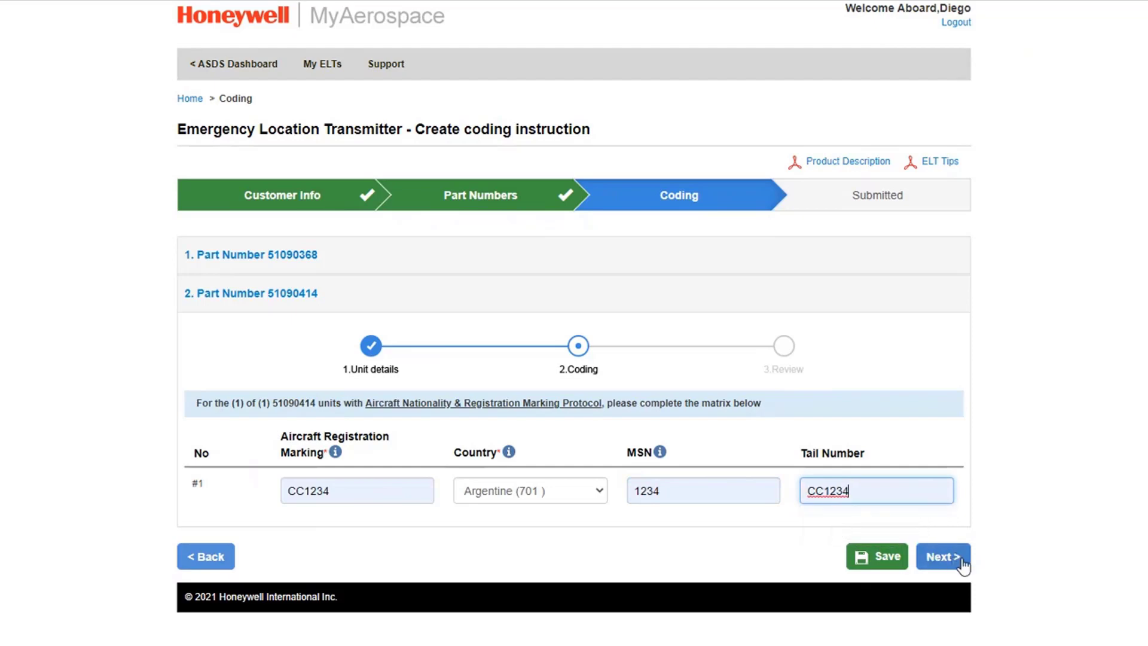
- Open the coding matrix of part number 51090368 and enter 24-bit aircraft address abcdef with country Argentine (701)
click(290, 255)
click(943, 645)
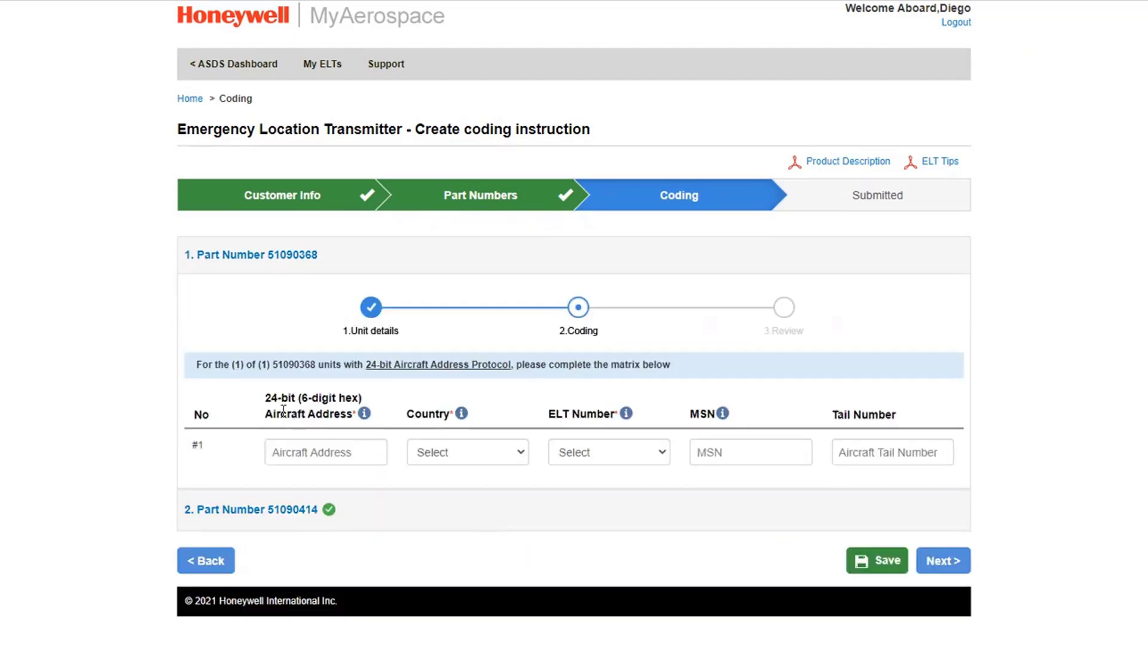
click(300, 452)
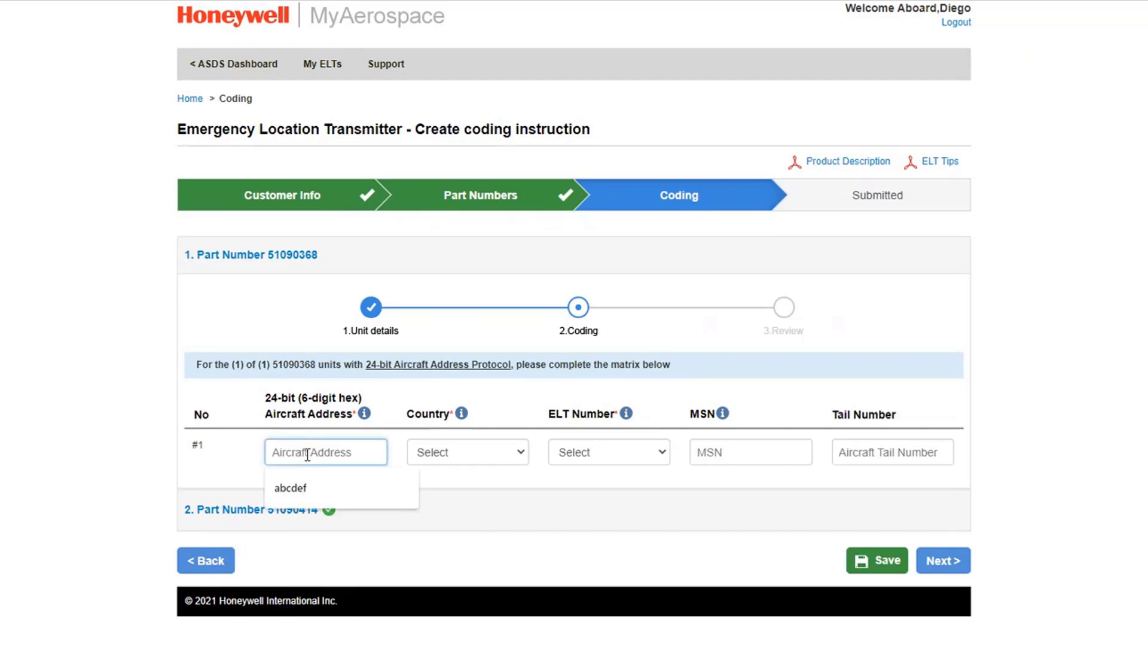
click(302, 488)
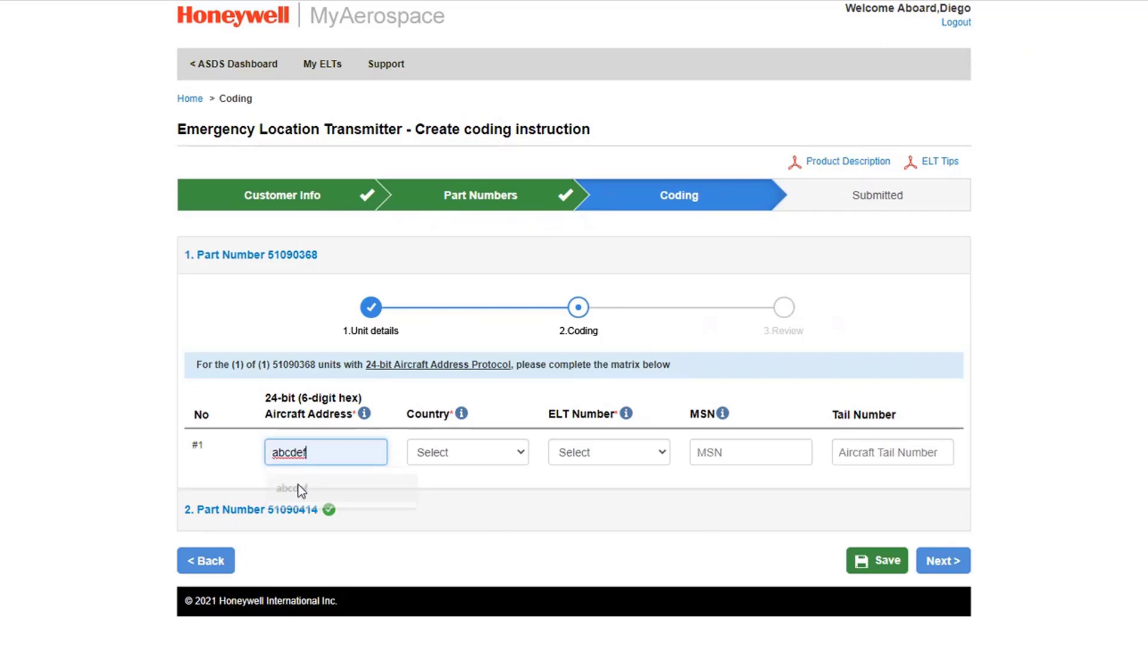
click(521, 454)
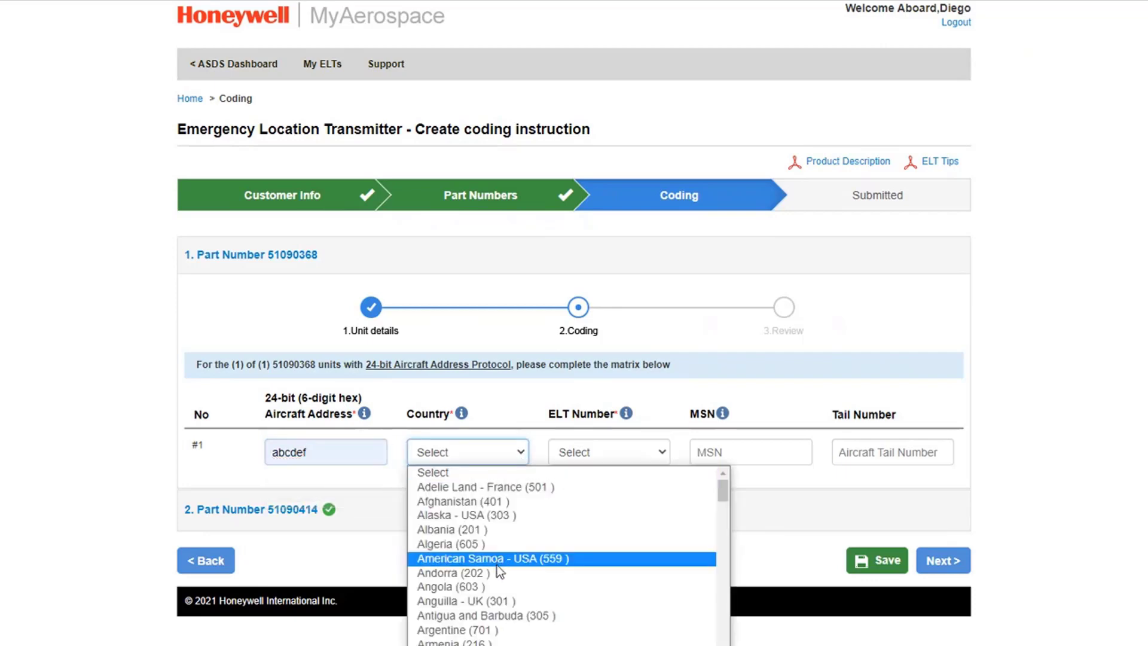
click(500, 631)
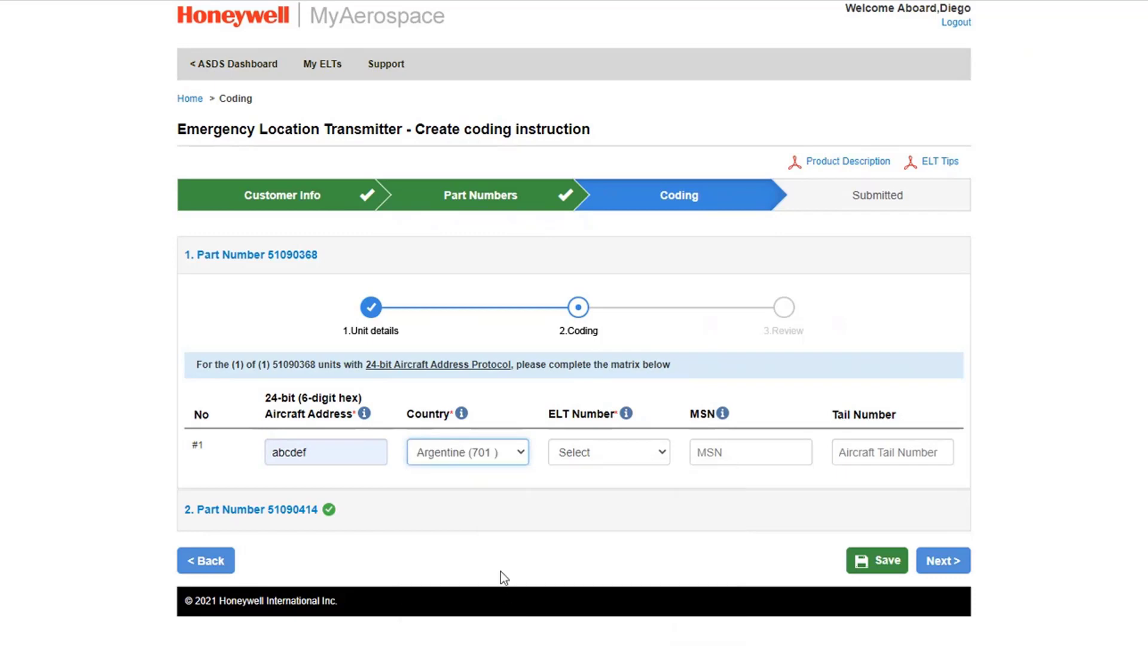
- Set ELT number 0, MSN 2345 and tail number cc1234 for the 51090368 unit, and advance to its review
click(662, 453)
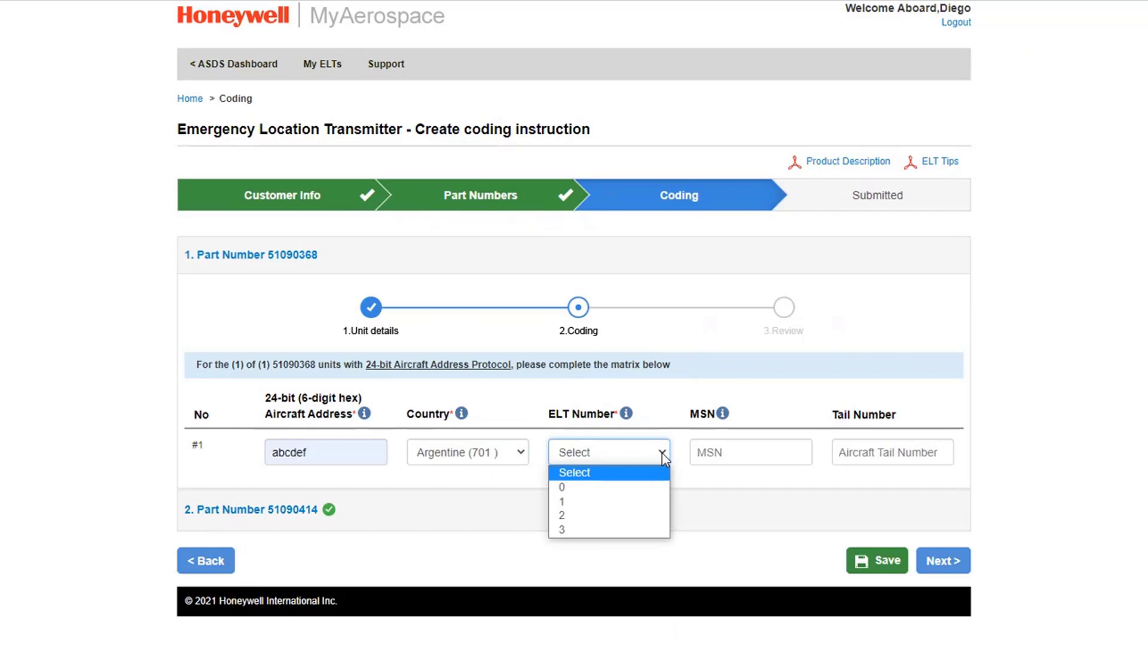
click(565, 488)
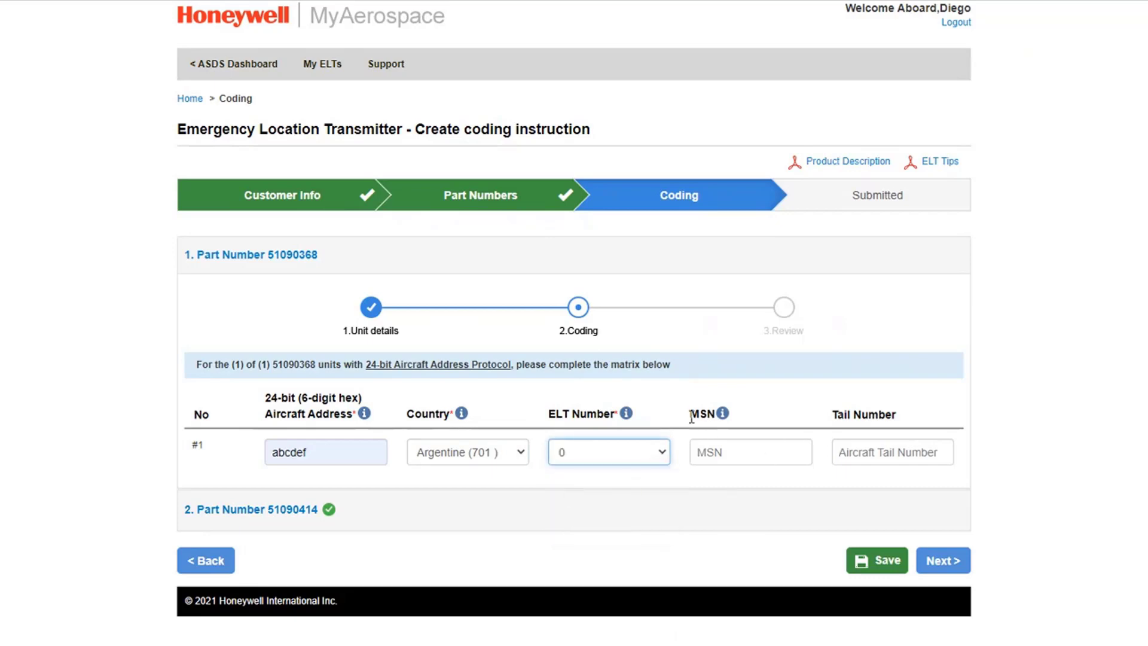
click(728, 454)
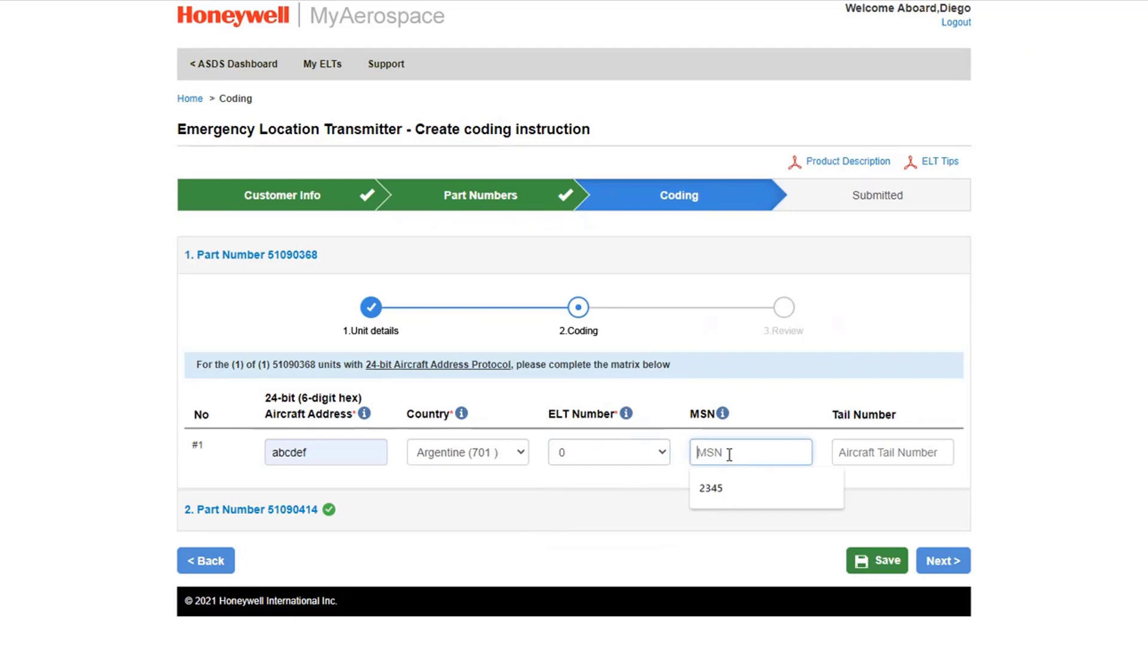
click(710, 487)
click(871, 456)
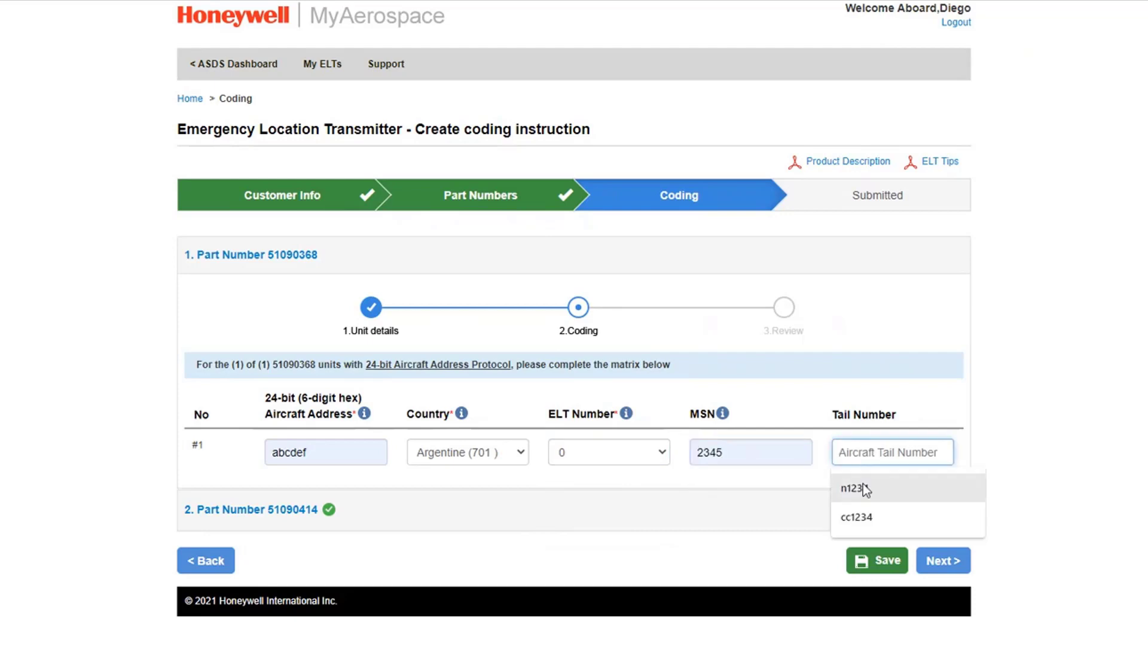
click(862, 517)
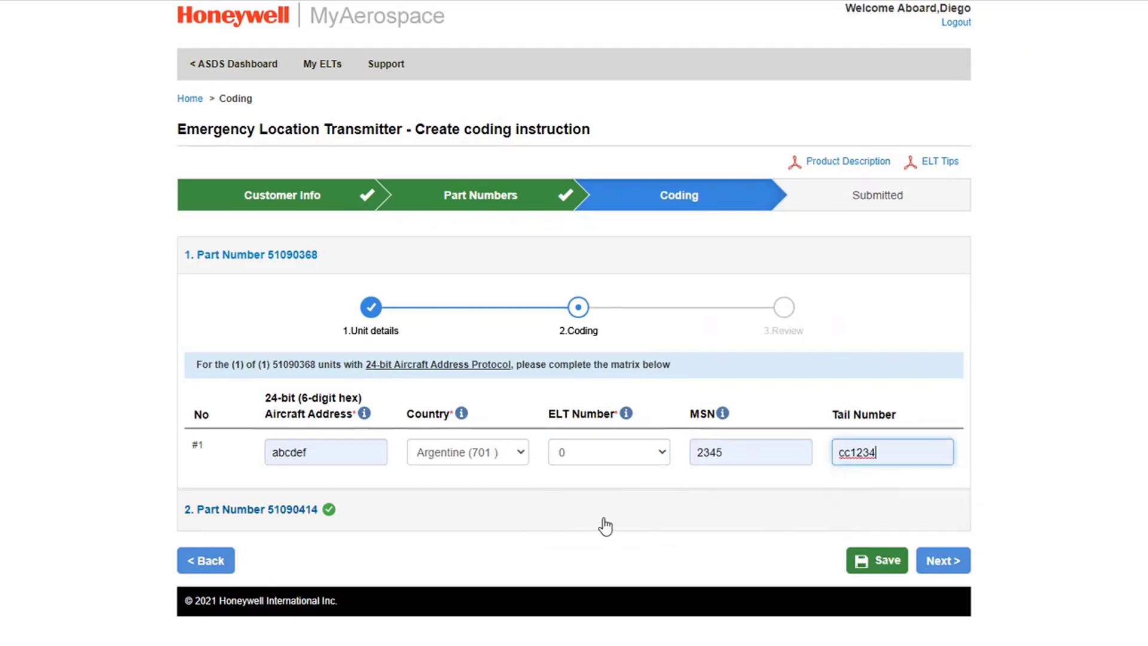
click(950, 565)
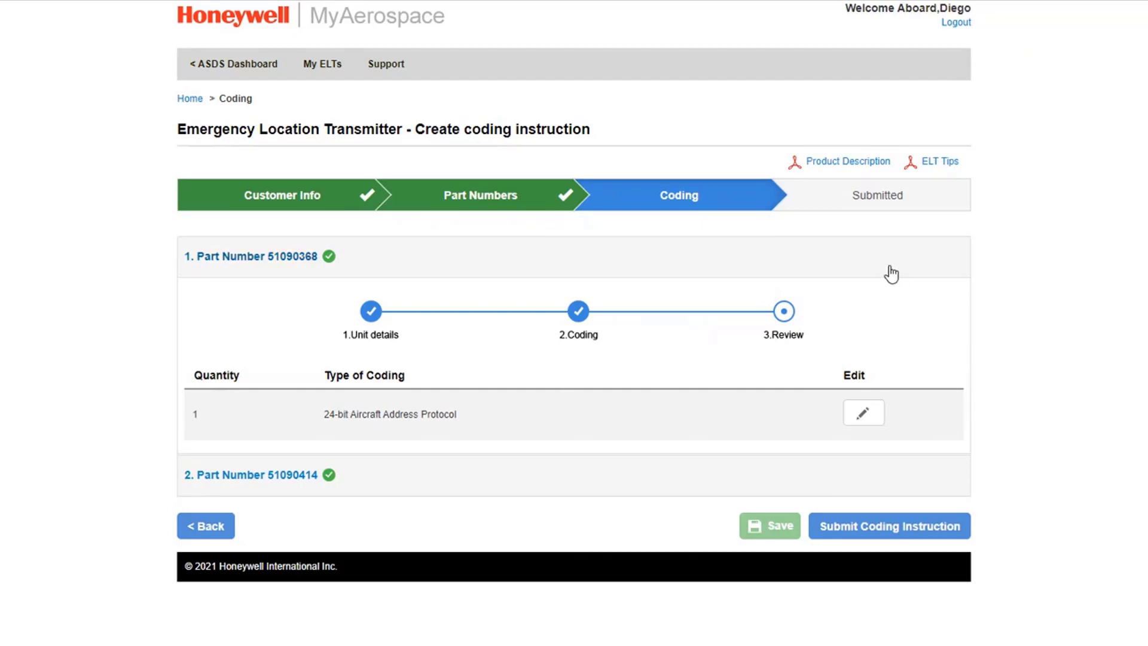
- Check the lists of created ELT coding instructions and saved drafts under My ELTs
click(330, 76)
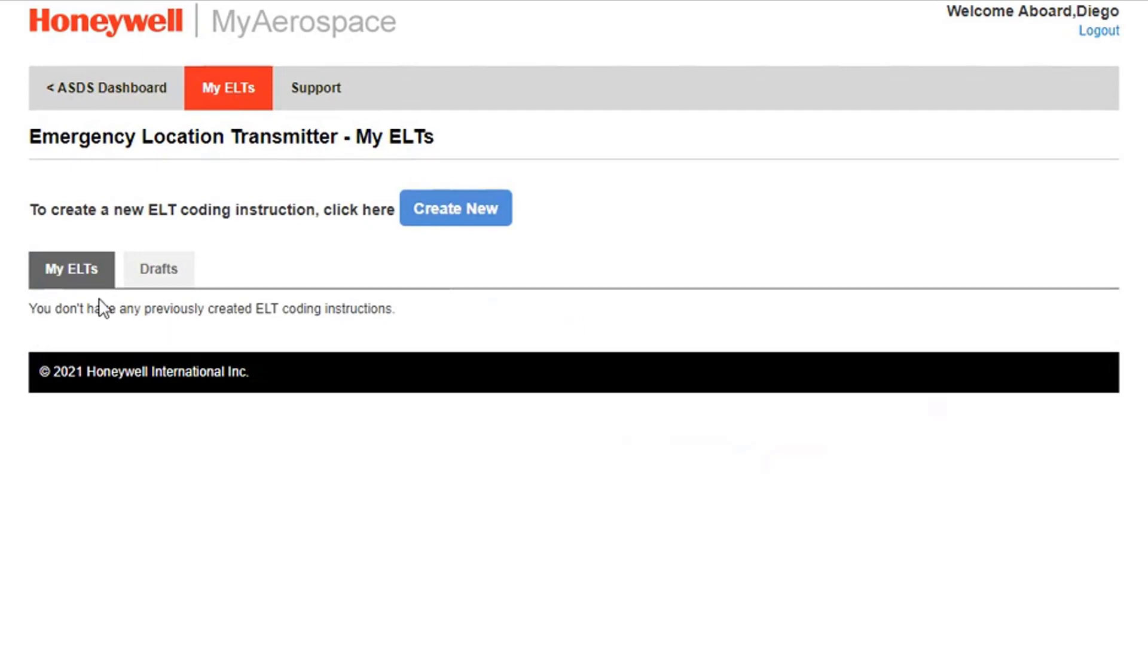
click(169, 271)
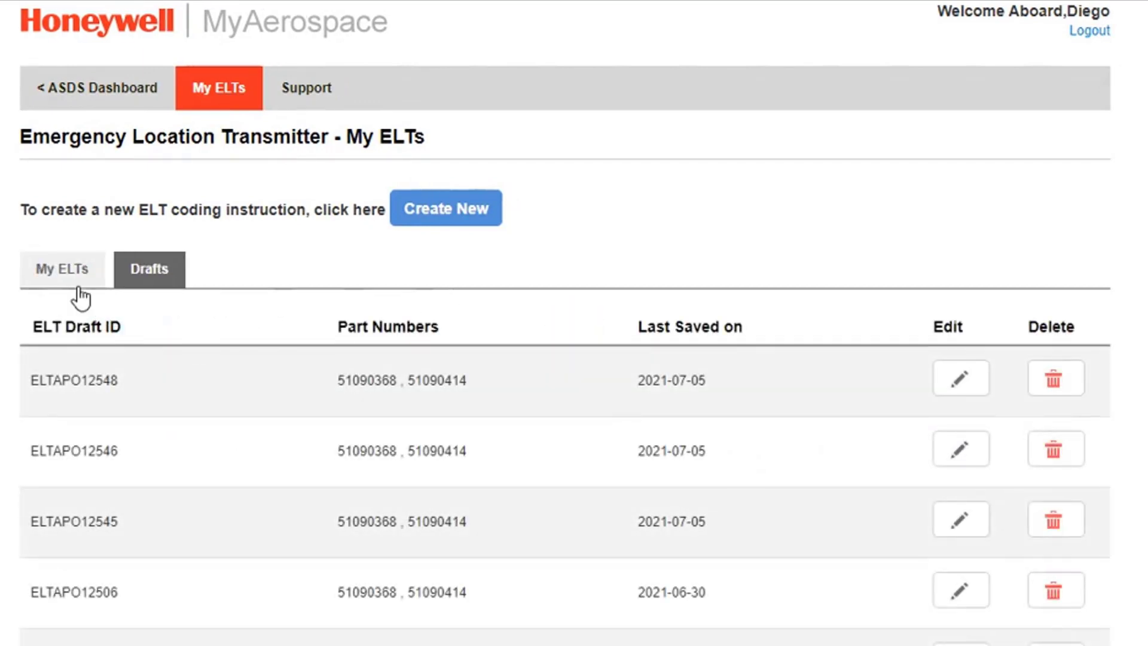
click(46, 270)
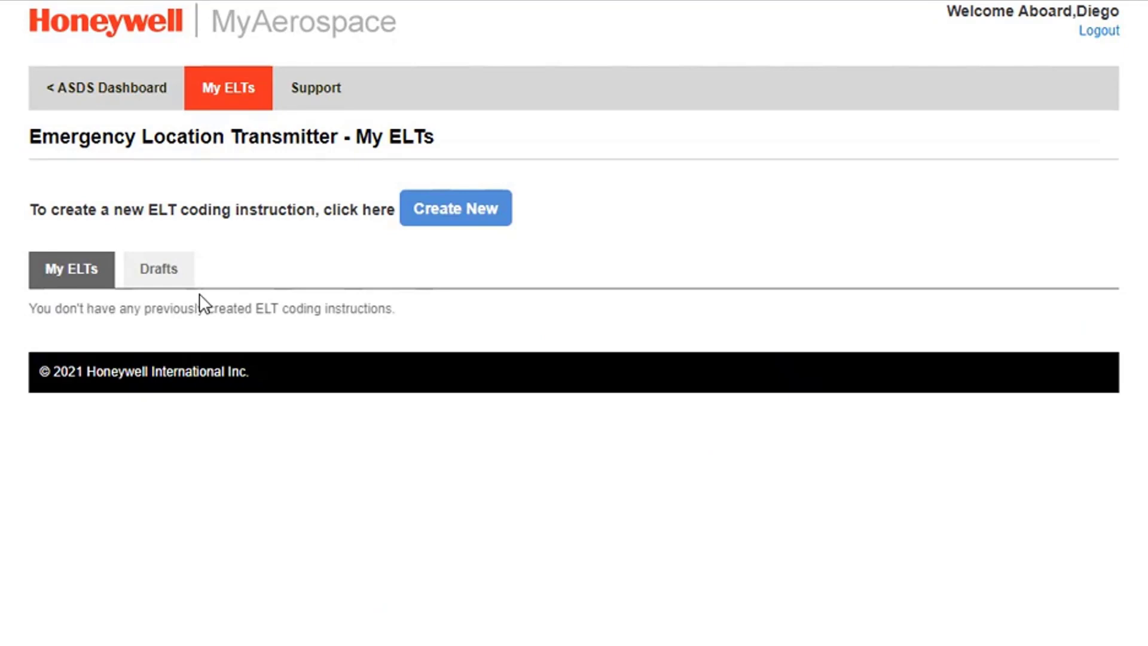